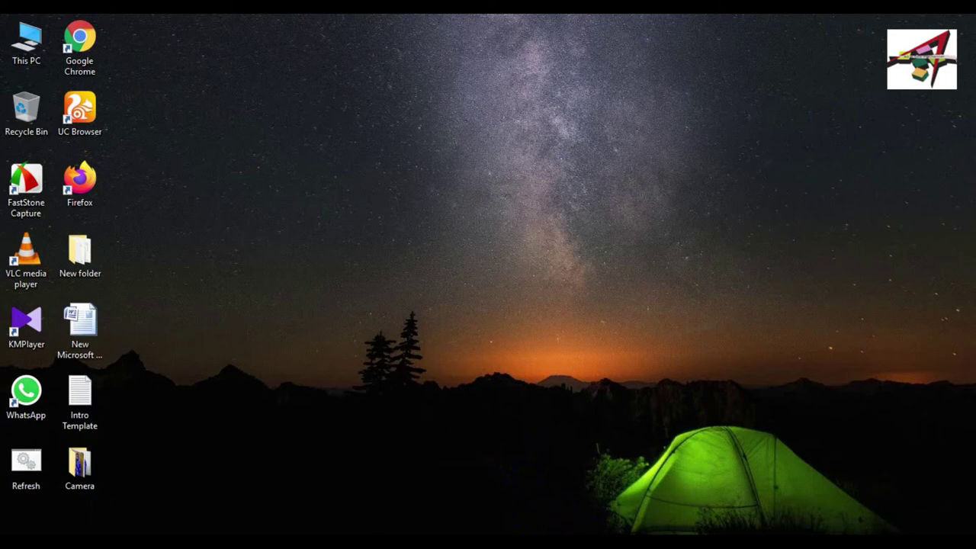
# Open the All Marketing Tools page of Fiverr Affiliates and look through the listed creatives.
pyautogui.click(343, 496)
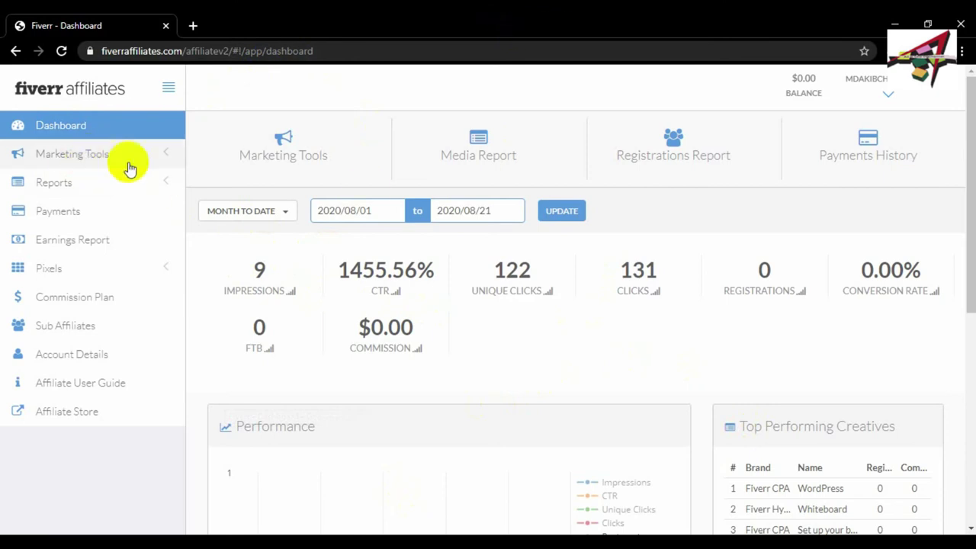
pyautogui.click(107, 158)
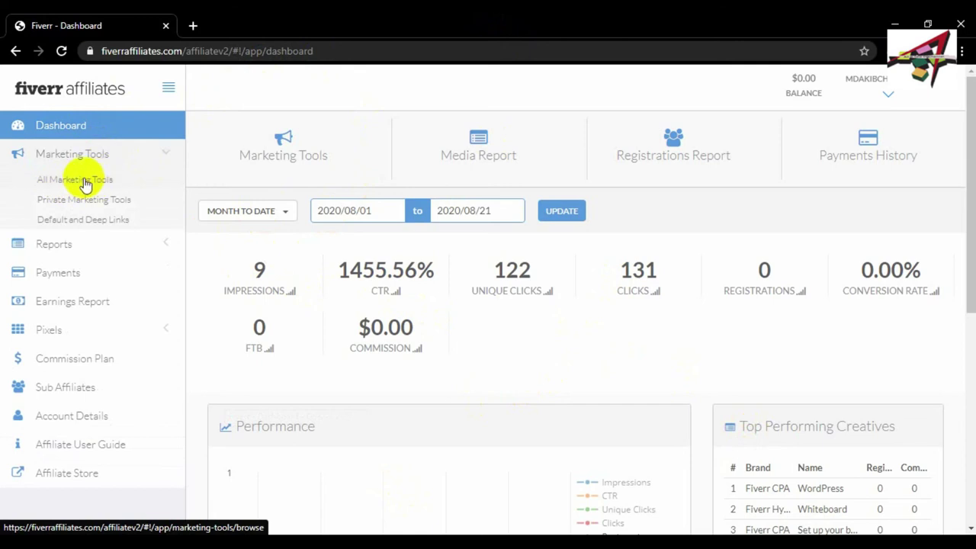
pyautogui.click(85, 183)
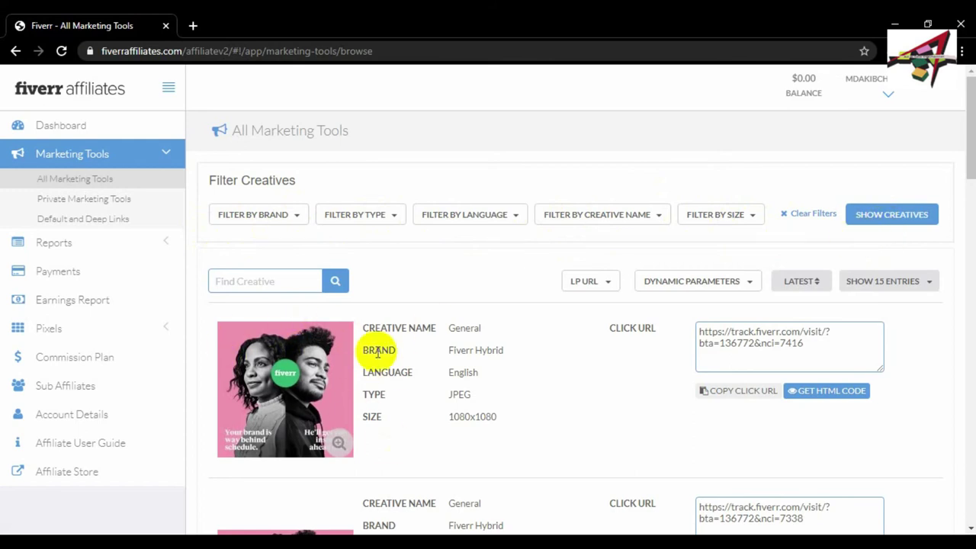
pyautogui.scroll(-3, 549, 403)
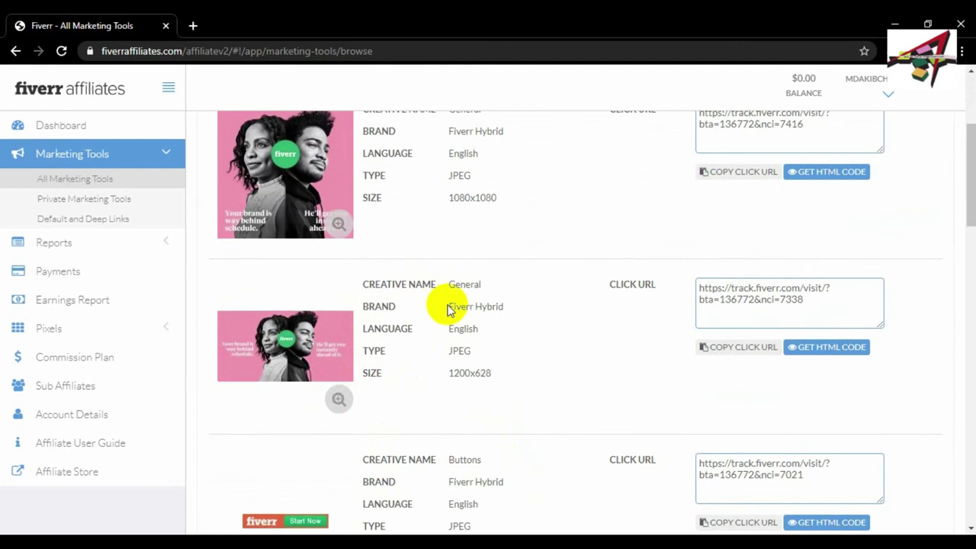
pyautogui.scroll(-4, 457, 309)
pyautogui.scroll(7, 488, 327)
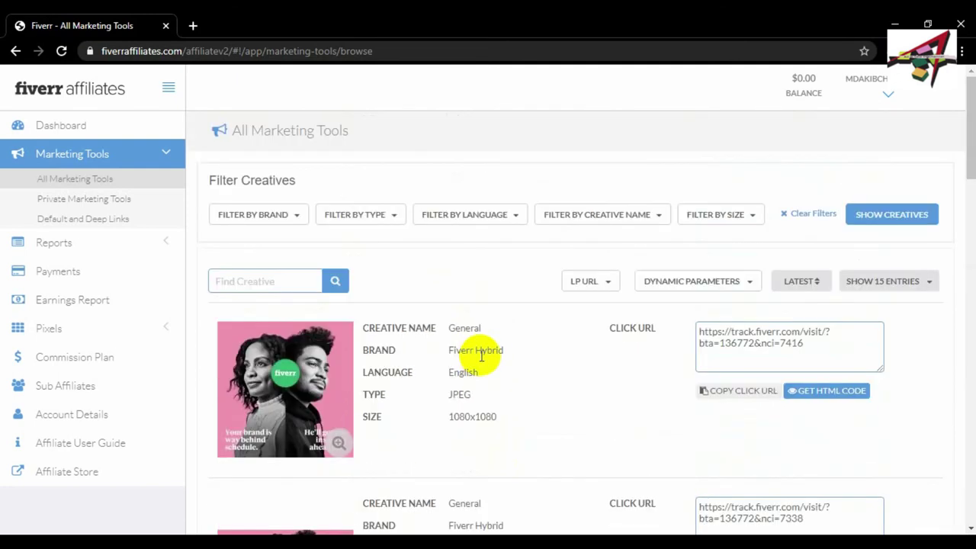
# Copy the click URL of the 1080x1080 General JPEG creative for Fiverr Hybrid.
pyautogui.scroll(-1, 482, 355)
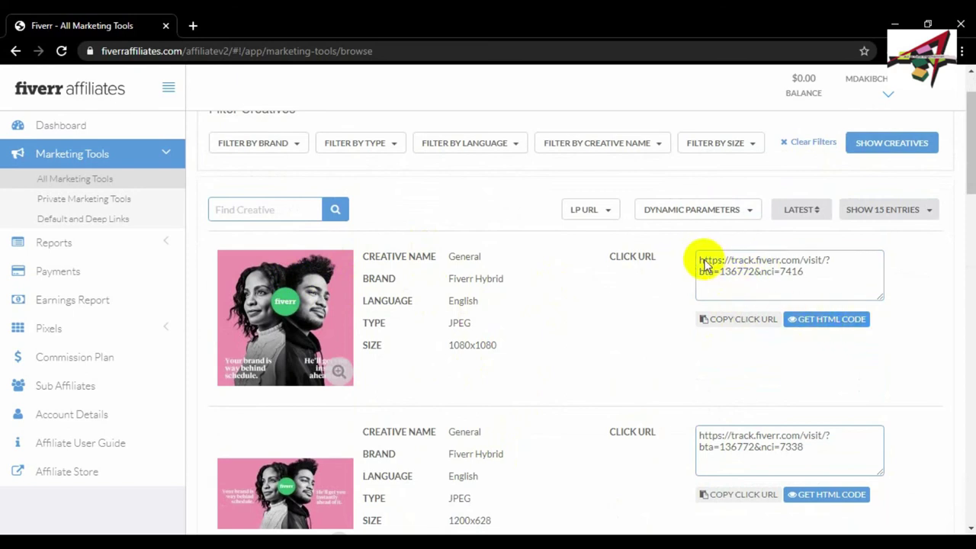
pyautogui.moveTo(700, 260); pyautogui.dragTo(824, 268)
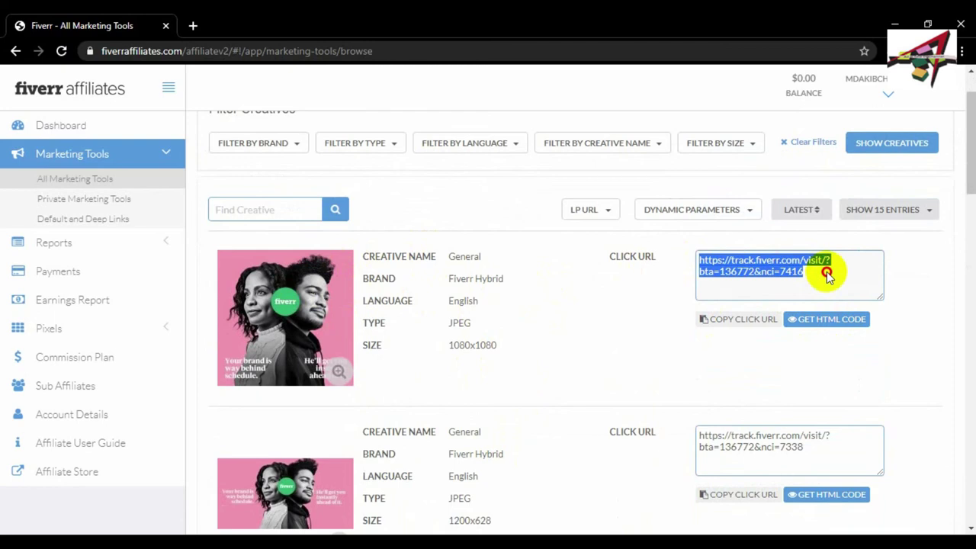
pyautogui.click(736, 326)
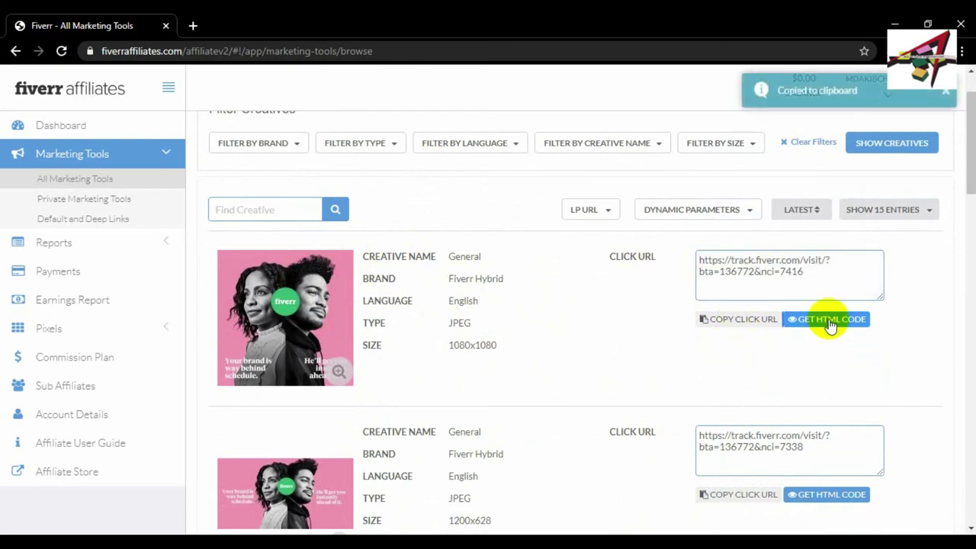
# Display the HTML code of the 1080x1080 General creative, copy it and close the code window.
pyautogui.click(797, 319)
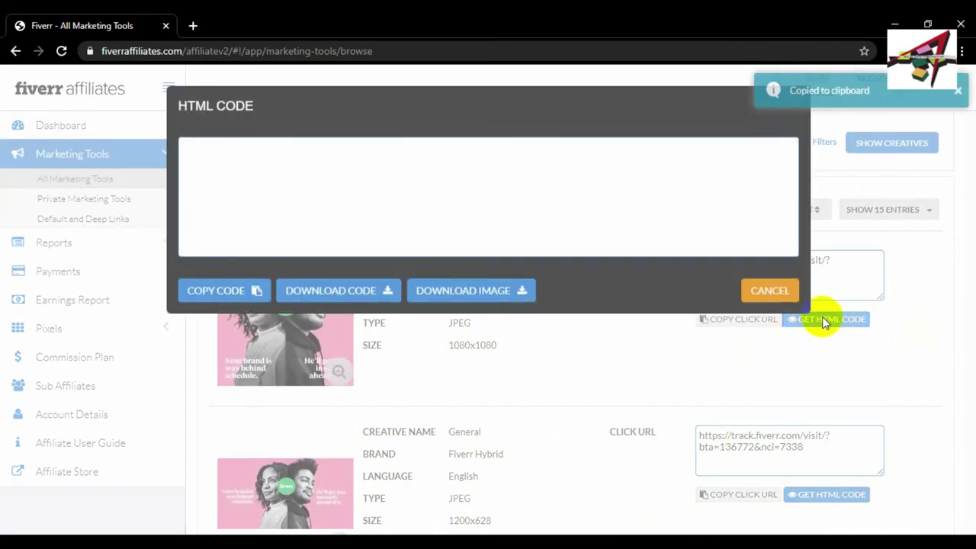
pyautogui.click(194, 153)
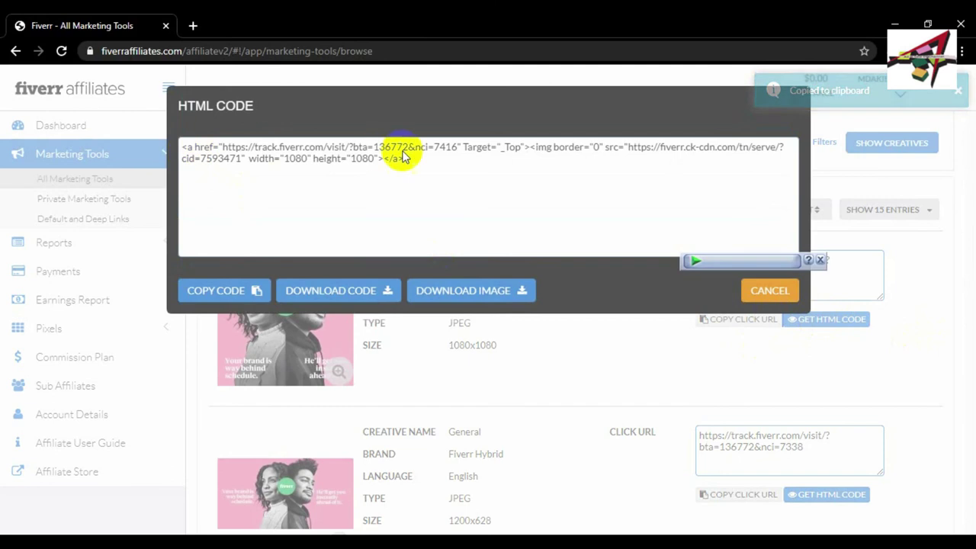
pyautogui.click(252, 294)
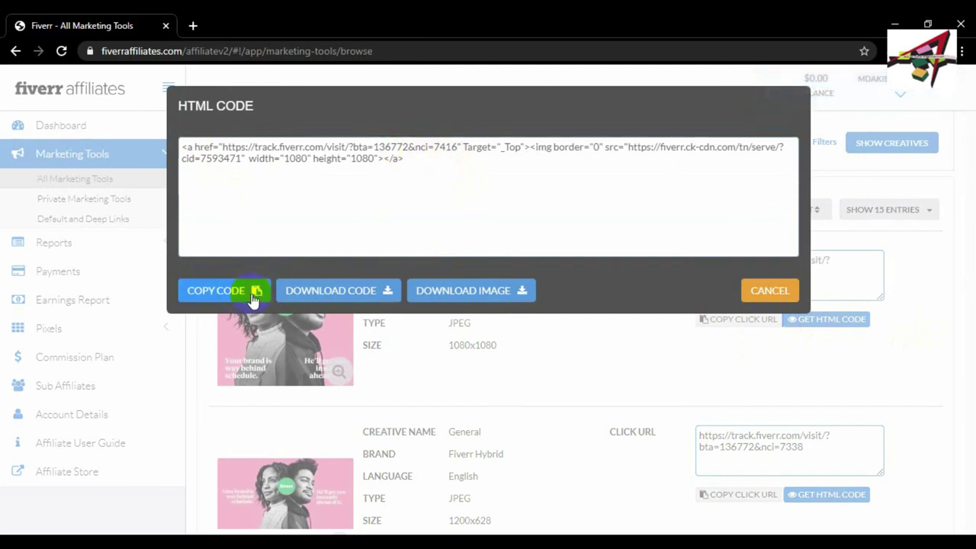
pyautogui.click(218, 292)
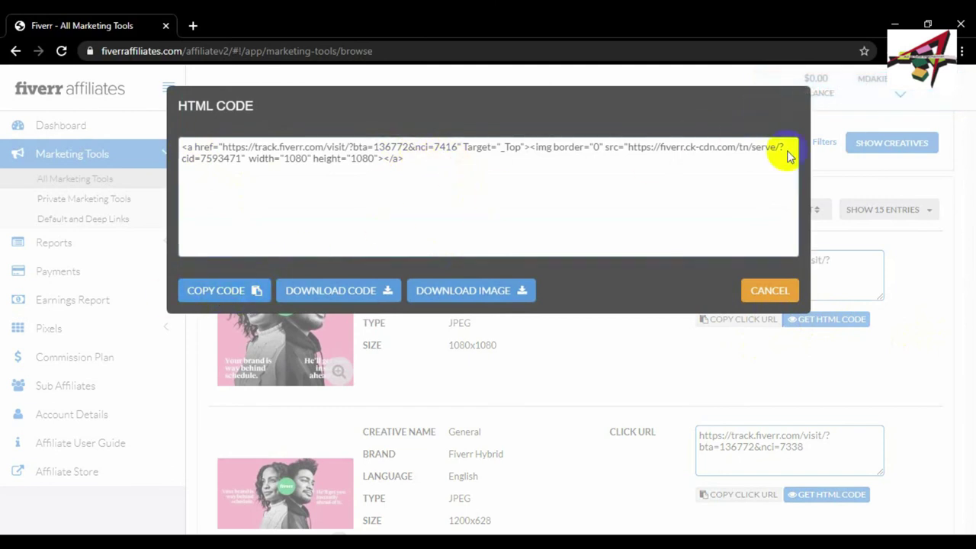
pyautogui.click(769, 291)
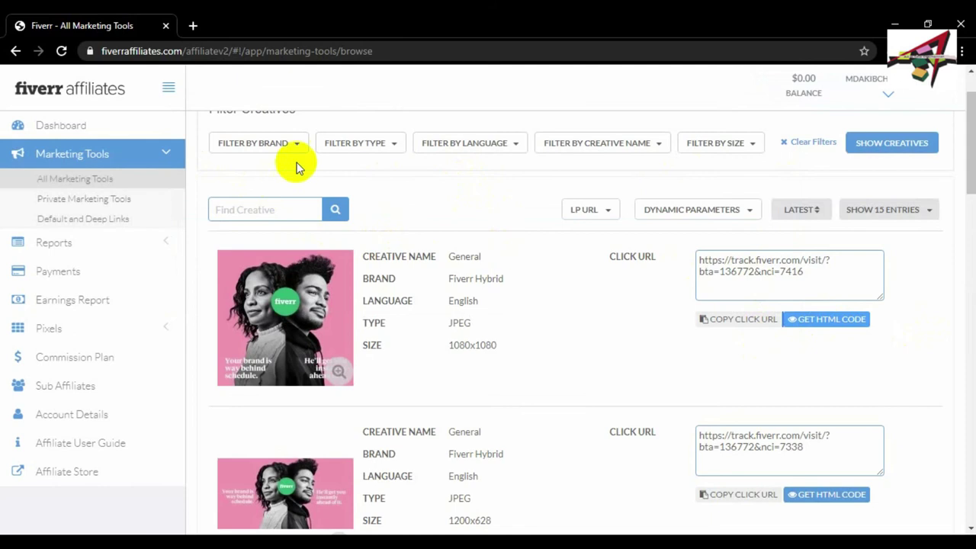
# Filter the creatives by the brand Fiverr CPA.
pyautogui.scroll(1, 480, 191)
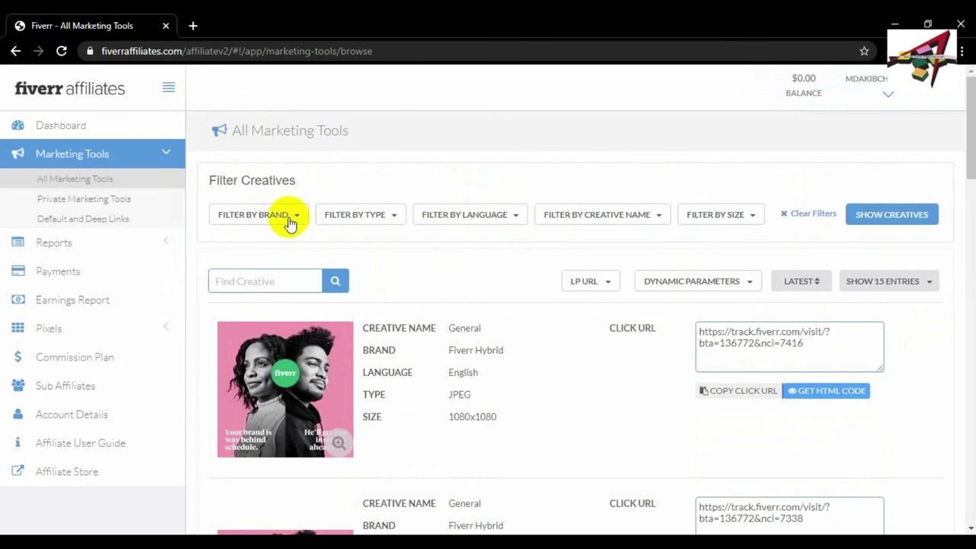
pyautogui.click(291, 218)
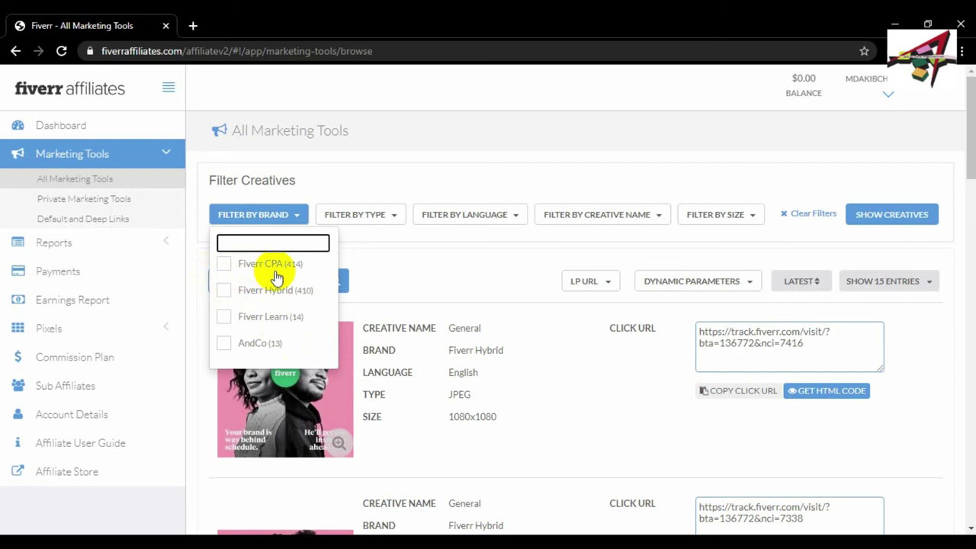
pyautogui.click(226, 268)
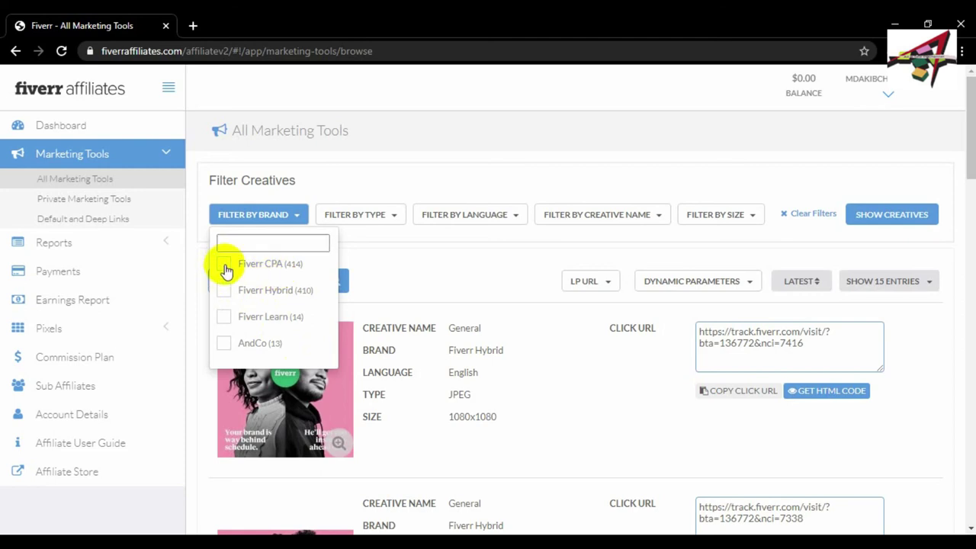
pyautogui.click(403, 272)
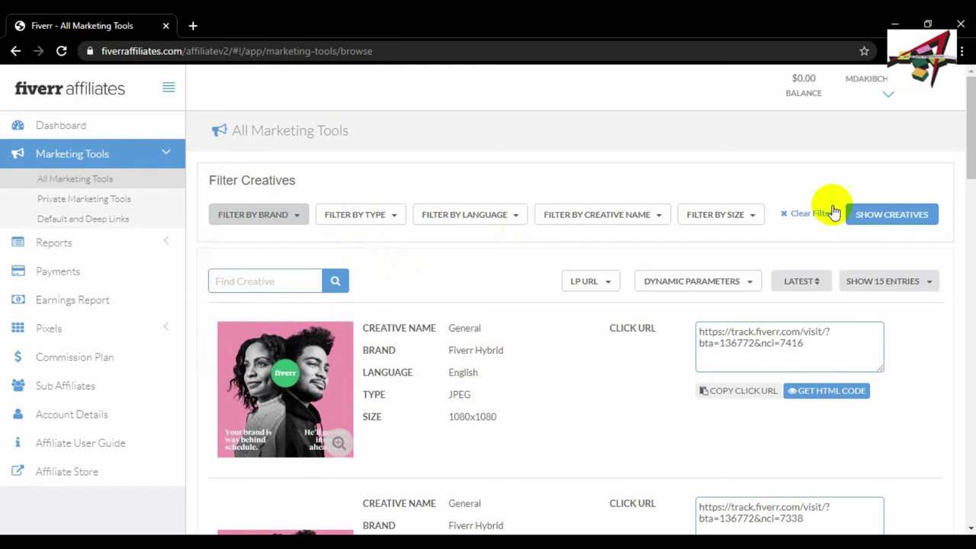
# Try Fiverr Hybrid and Fiverr Learn in the brand filter, and restore Fiverr CPA as the only selected brand.
pyautogui.click(297, 220)
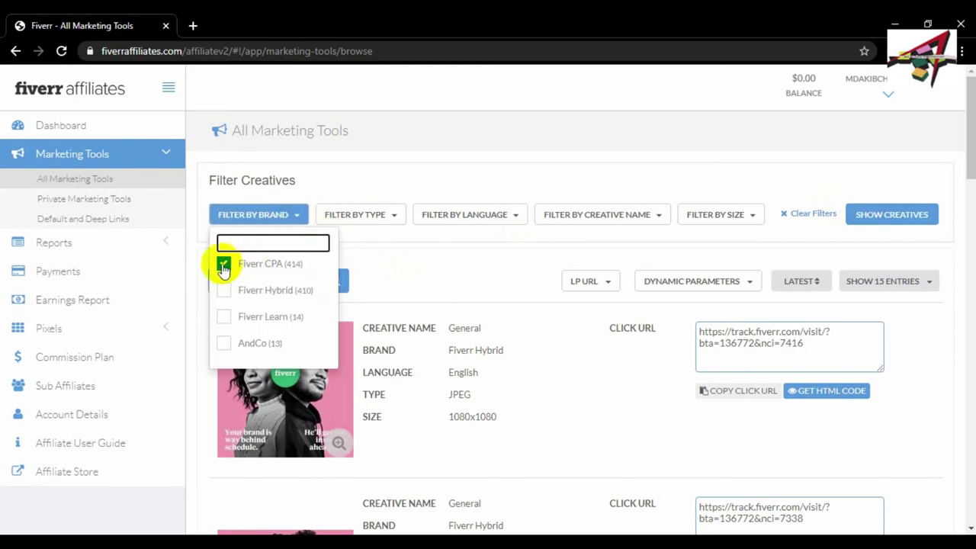
pyautogui.click(224, 267)
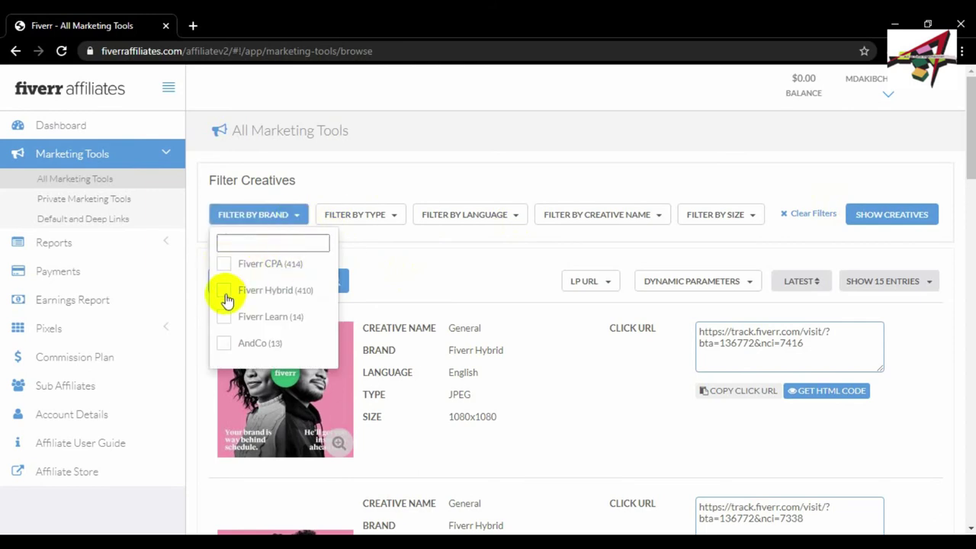
pyautogui.click(225, 292)
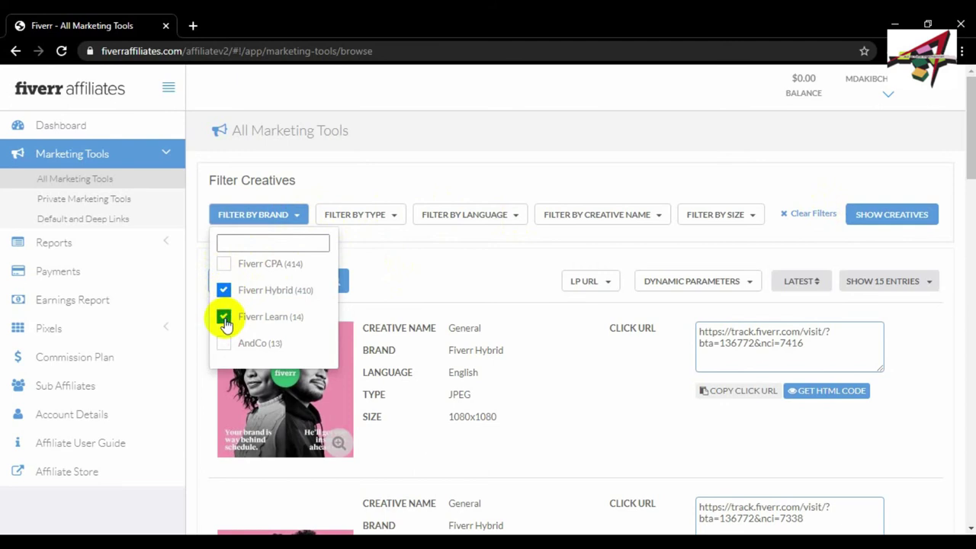
pyautogui.click(225, 265)
pyautogui.click(226, 289)
pyautogui.click(224, 315)
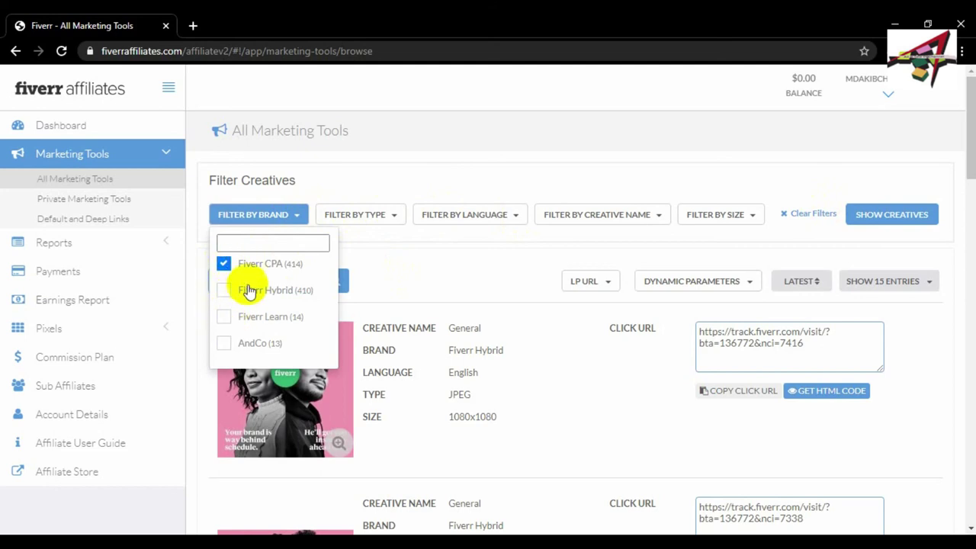
pyautogui.click(398, 270)
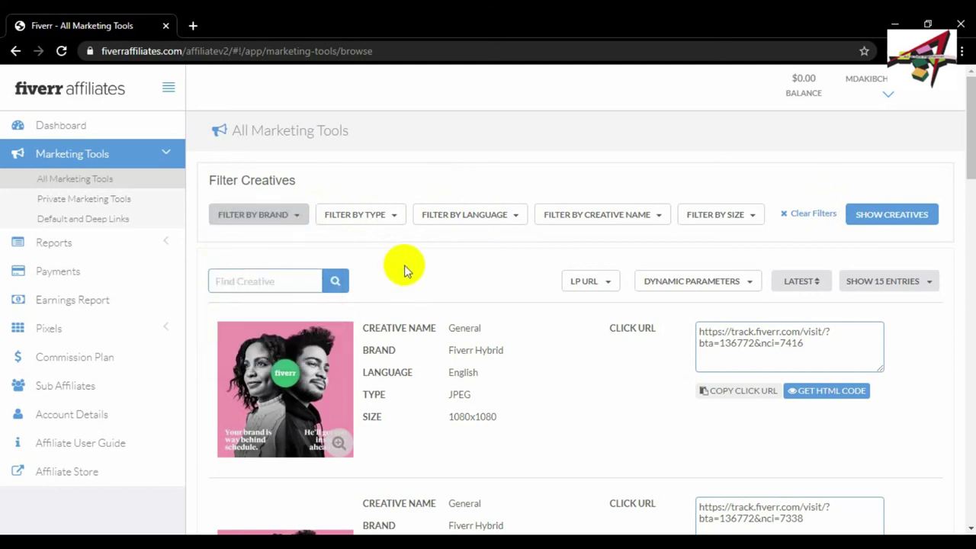
# Look through the available creative types and set the type filter to Video.
pyautogui.click(373, 218)
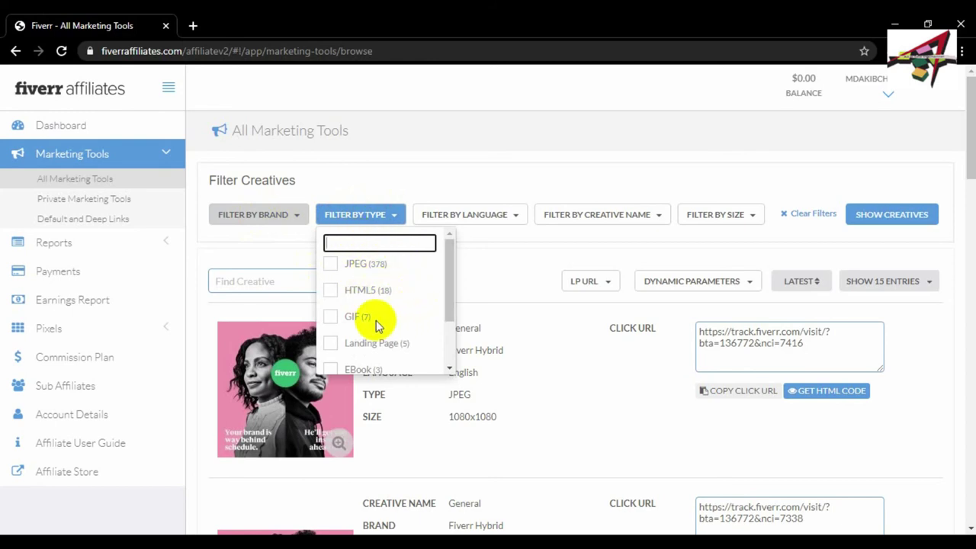
pyautogui.scroll(-1, 412, 318)
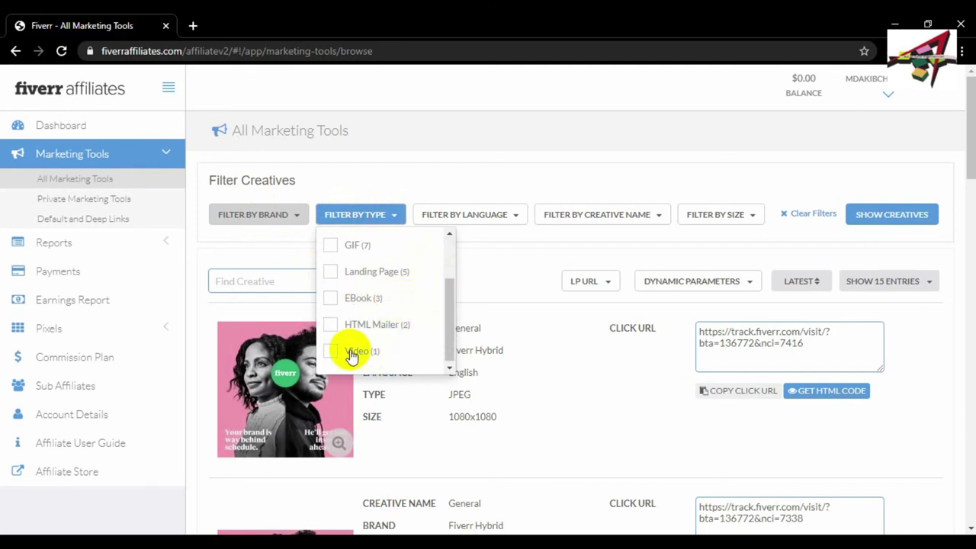
pyautogui.scroll(2, 375, 314)
pyautogui.scroll(-3, 376, 314)
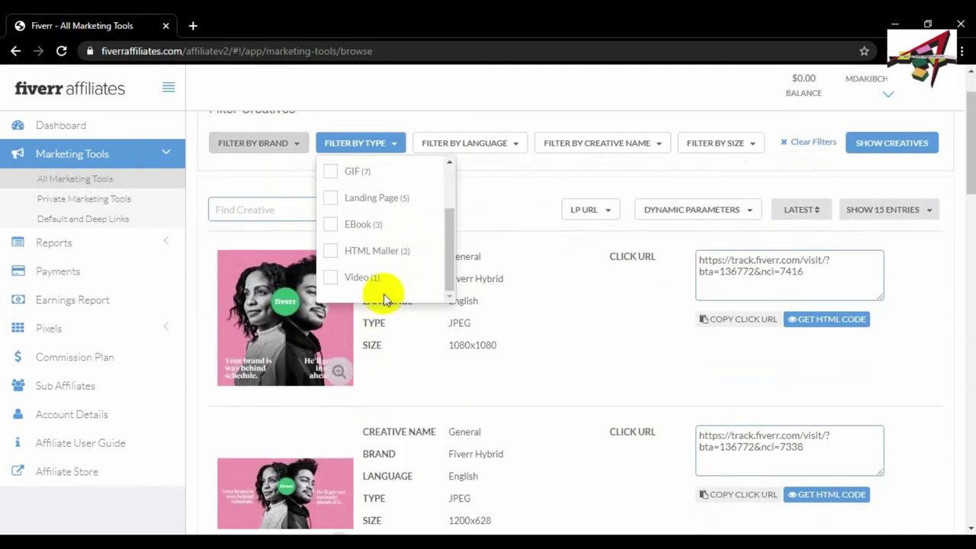
pyautogui.click(333, 279)
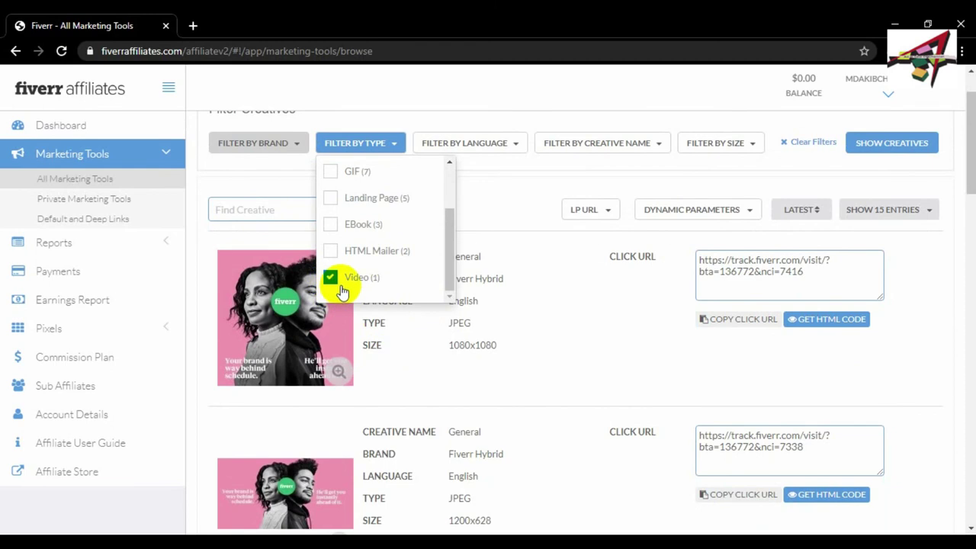
pyautogui.click(516, 204)
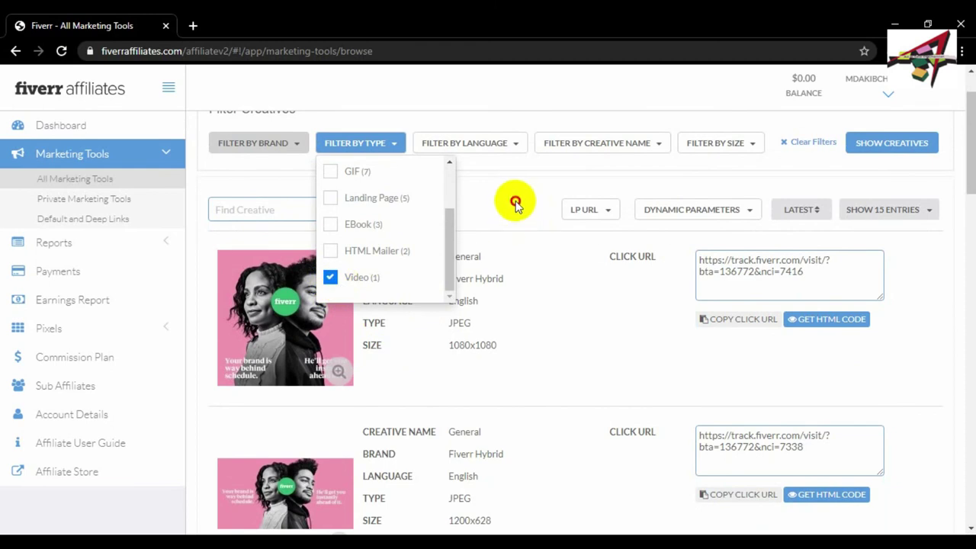
pyautogui.click(561, 186)
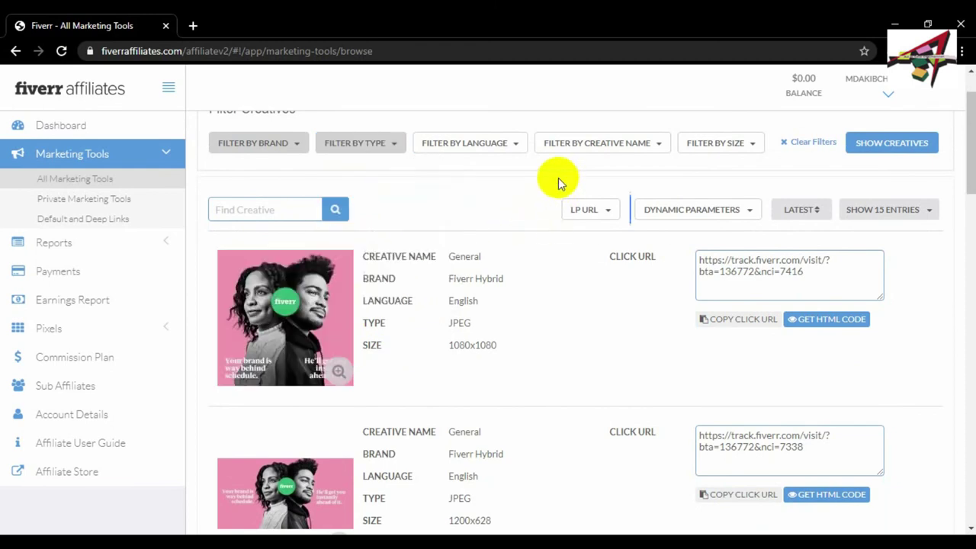
# Check the type and language filter options, and select English as the creative language.
pyautogui.click(490, 155)
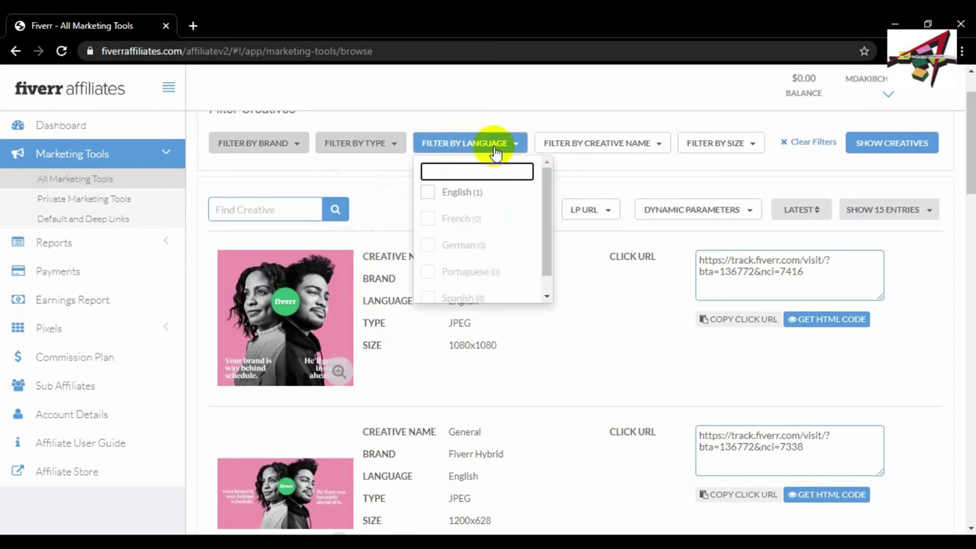
pyautogui.click(368, 144)
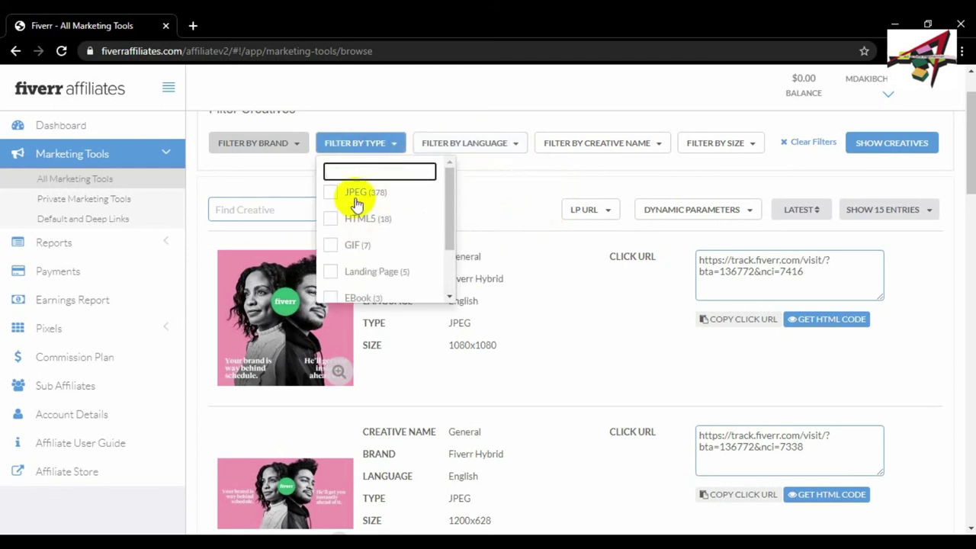
pyautogui.click(481, 186)
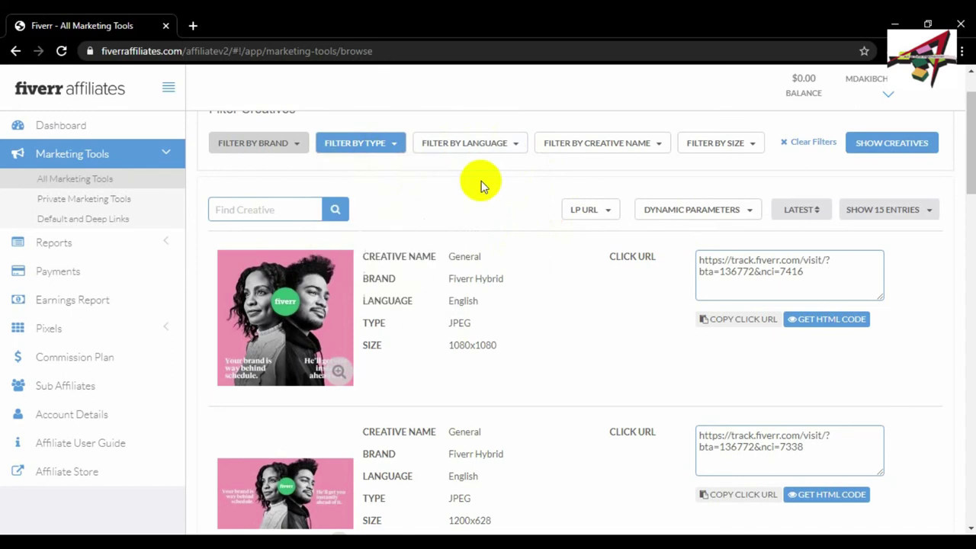
pyautogui.click(483, 149)
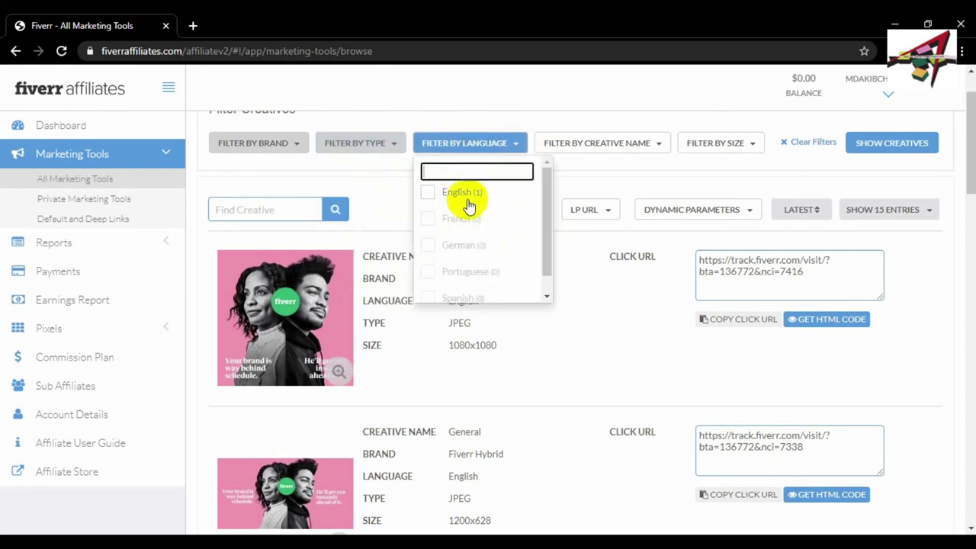
pyautogui.scroll(-1, 468, 282)
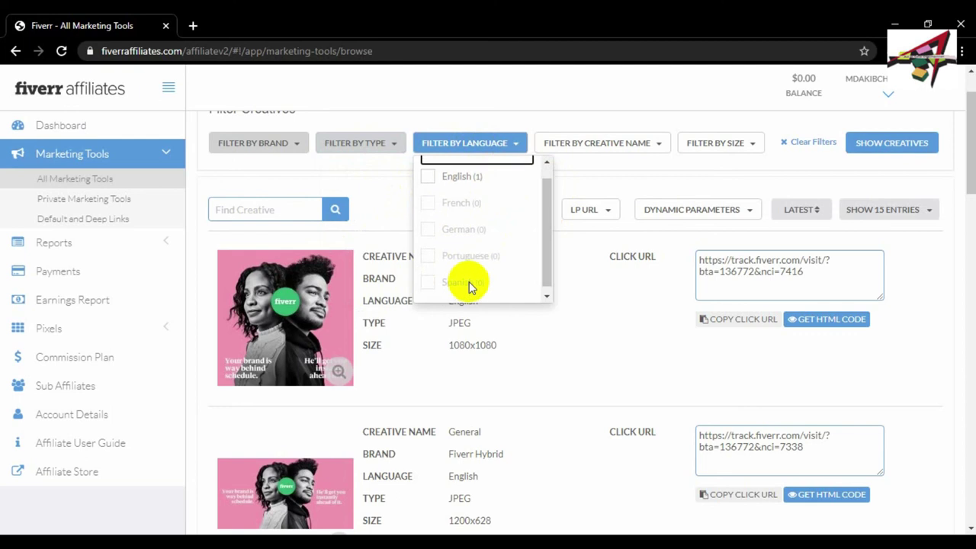
pyautogui.scroll(1, 479, 233)
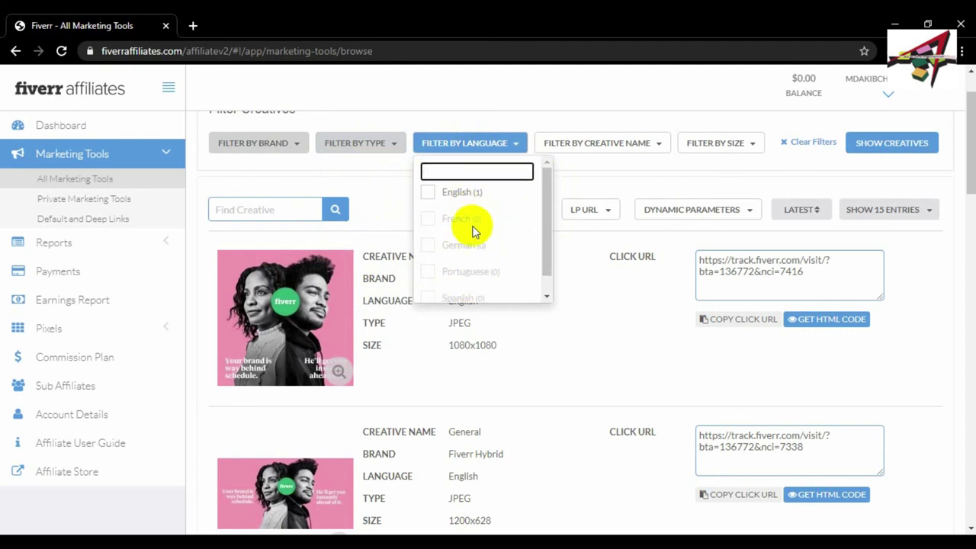
pyautogui.click(427, 193)
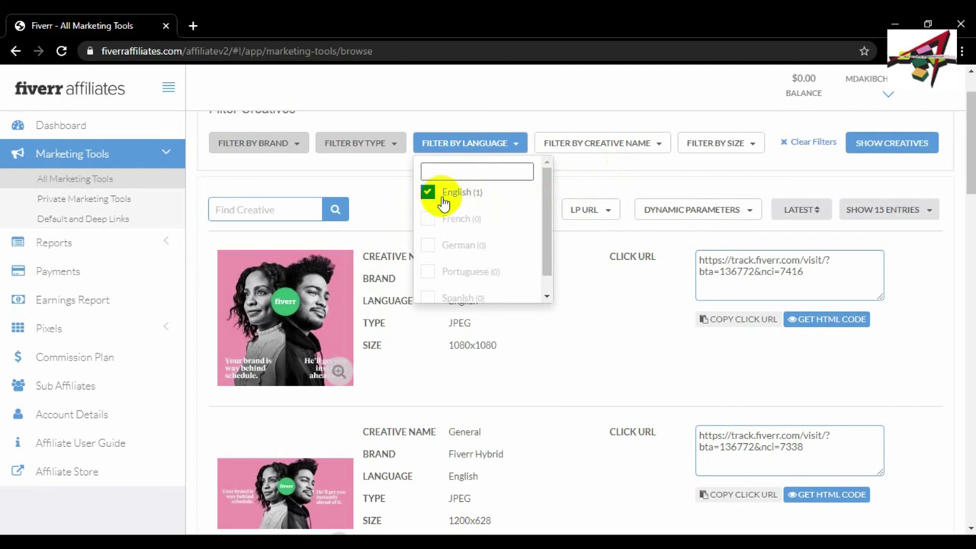
# Review the options and current selections in the brand, language and type filters of the creatives.
pyautogui.click(276, 145)
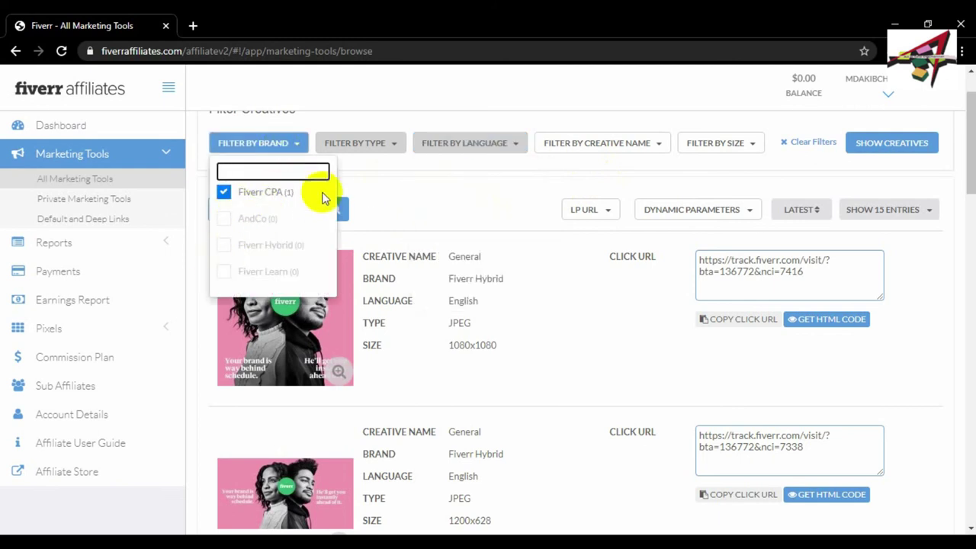
pyautogui.click(366, 186)
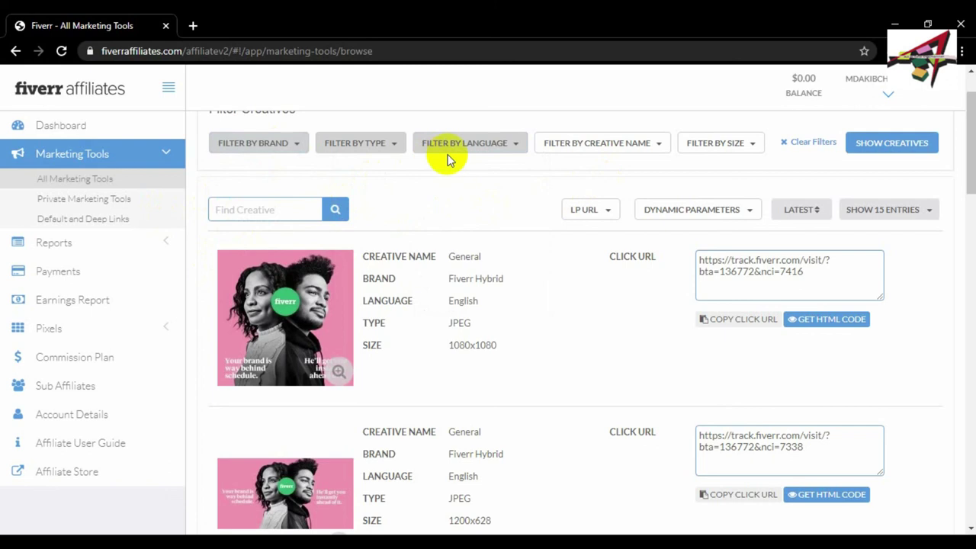
pyautogui.click(467, 152)
pyautogui.click(469, 154)
pyautogui.click(467, 159)
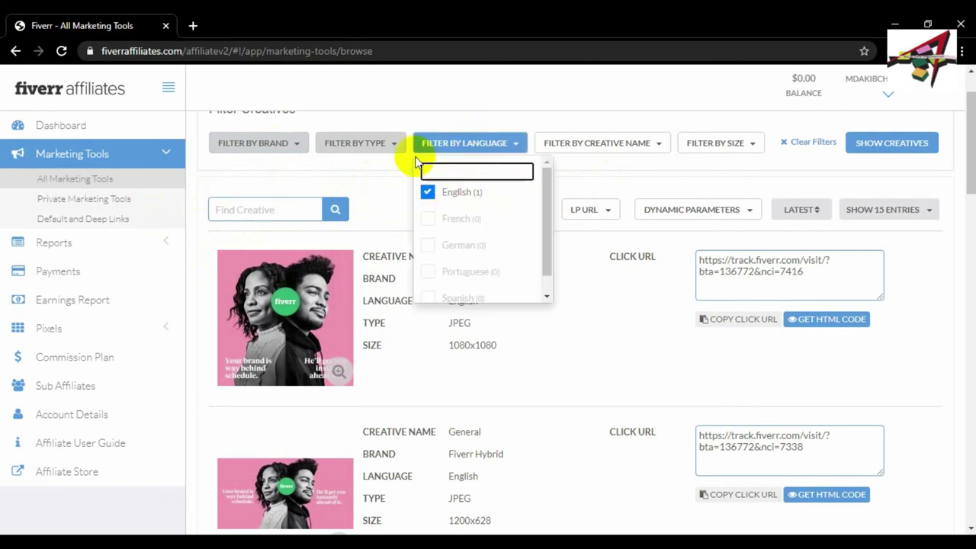
pyautogui.click(377, 150)
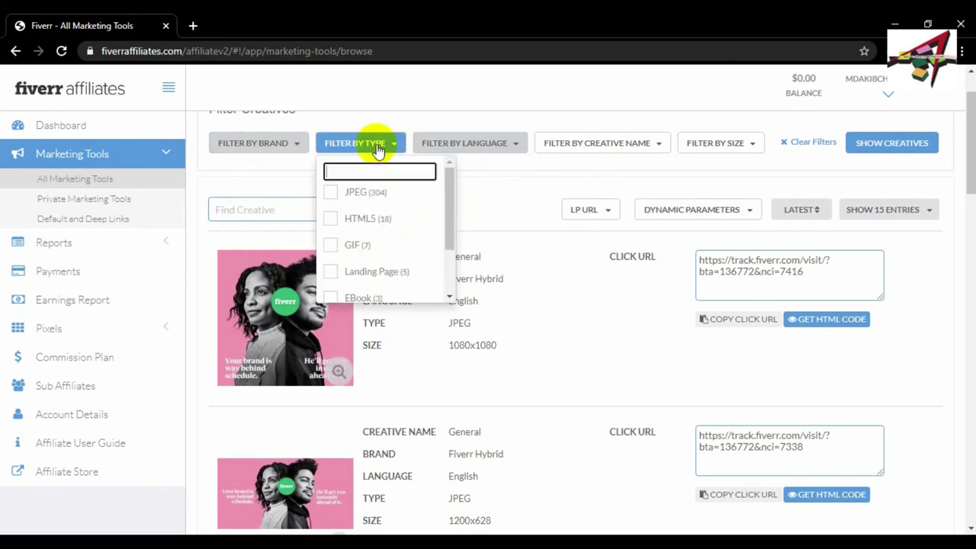
pyautogui.click(469, 181)
pyautogui.click(285, 143)
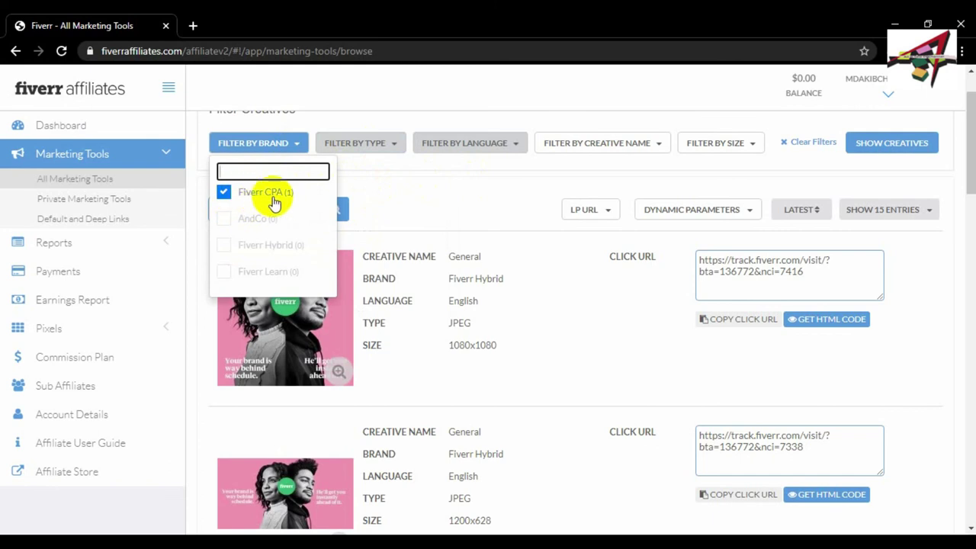
pyautogui.click(381, 191)
# Try EBook and Landing Page in the type filter, and restore Video as the only selected type.
pyautogui.click(366, 143)
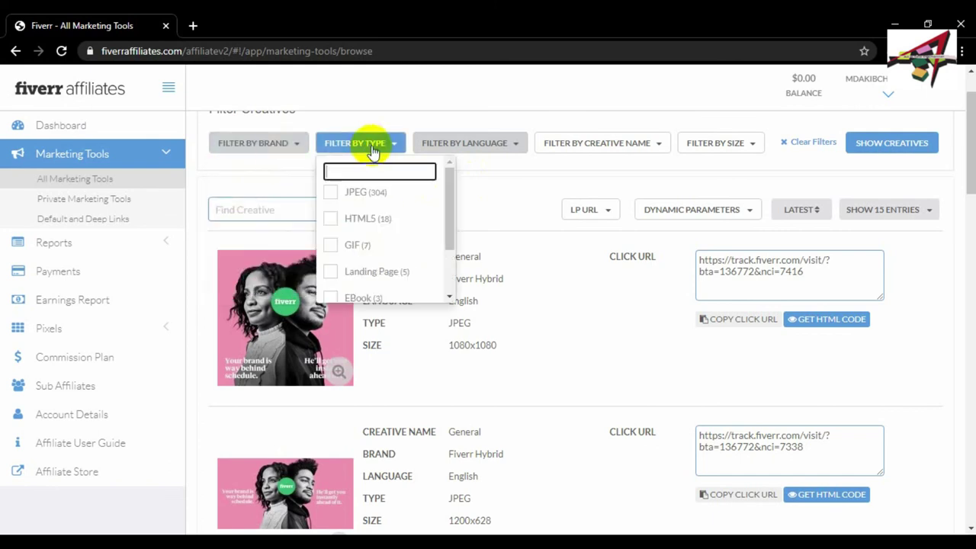
pyautogui.scroll(-1, 388, 217)
pyautogui.scroll(-2, 388, 218)
pyautogui.scroll(4, 371, 228)
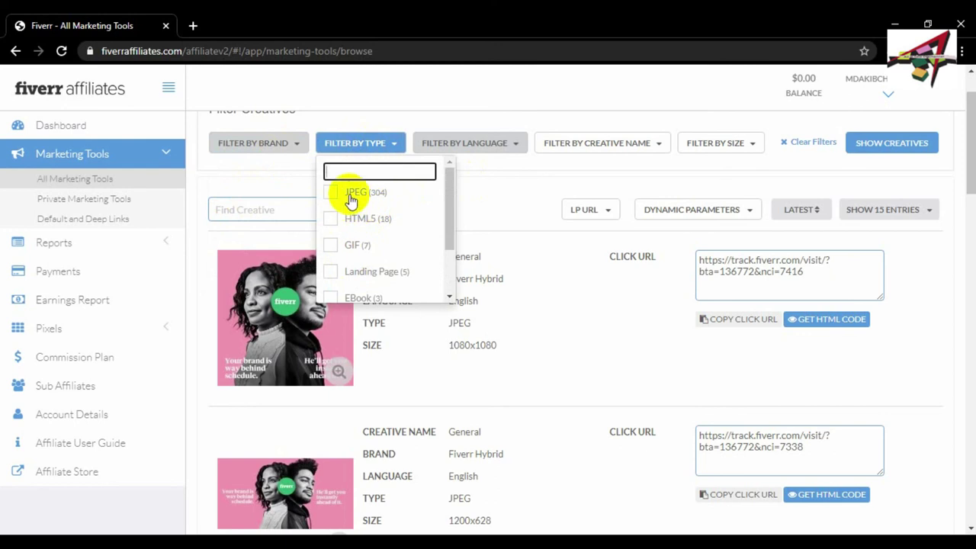
pyautogui.scroll(-2, 358, 244)
pyautogui.click(331, 226)
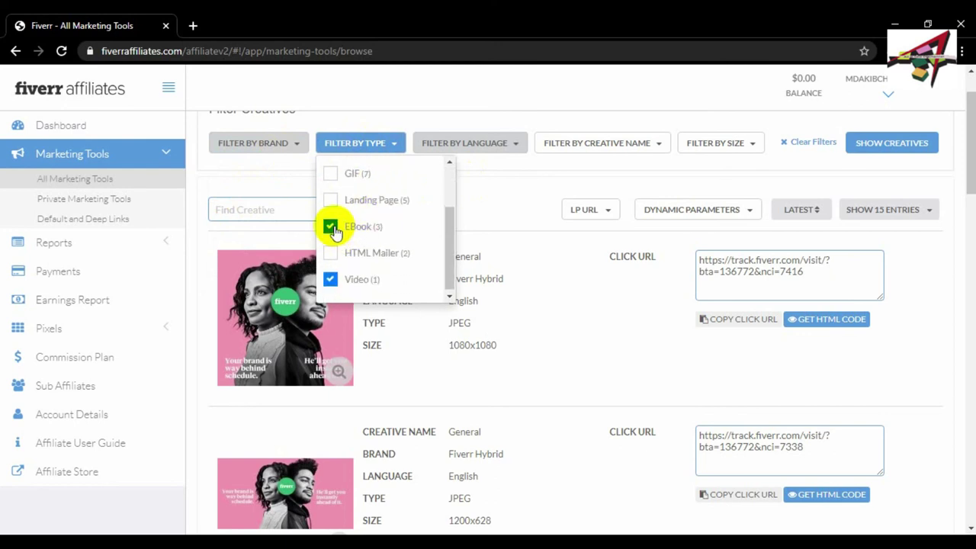
pyautogui.click(331, 202)
pyautogui.click(330, 225)
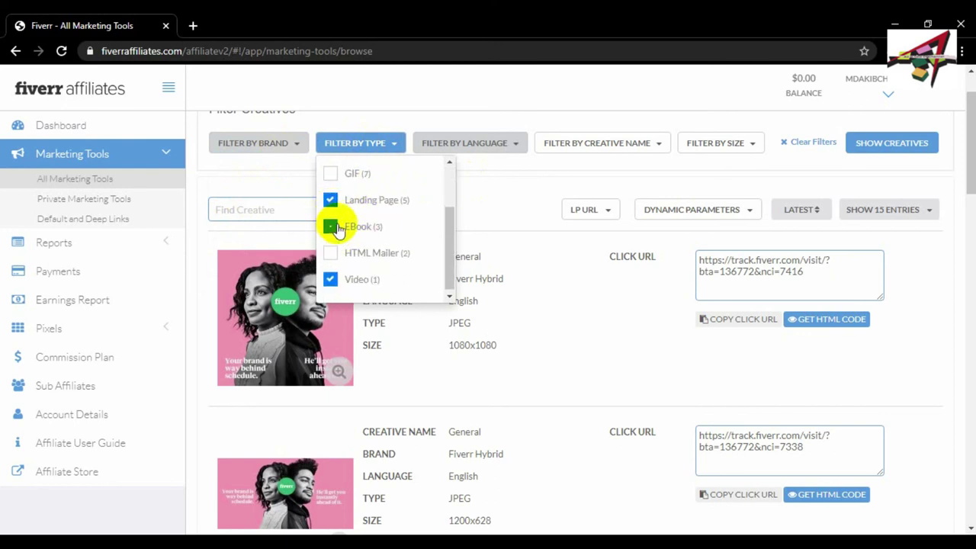
pyautogui.click(330, 200)
# Recheck the brand and type filters, and select Fiverr CPA as the brand again.
pyautogui.click(281, 157)
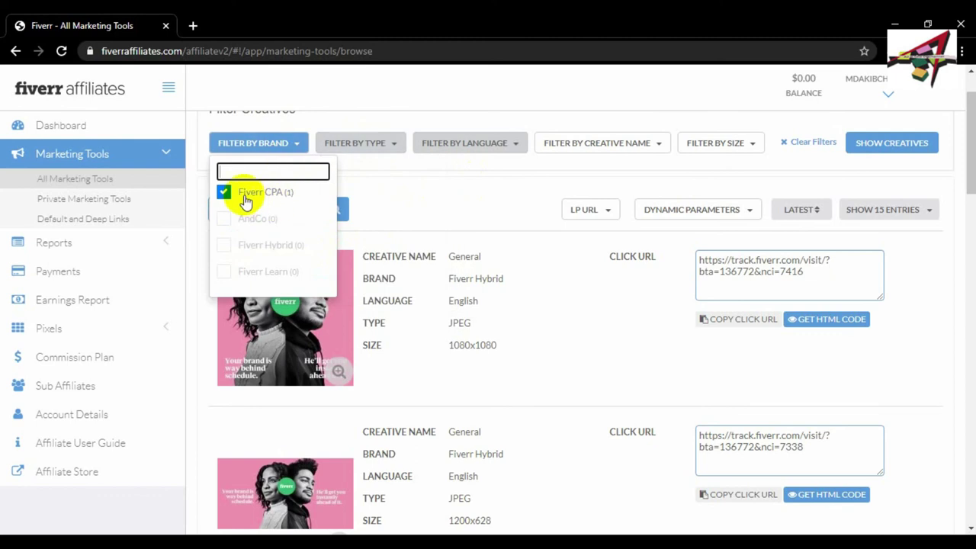
pyautogui.click(377, 174)
pyautogui.click(370, 145)
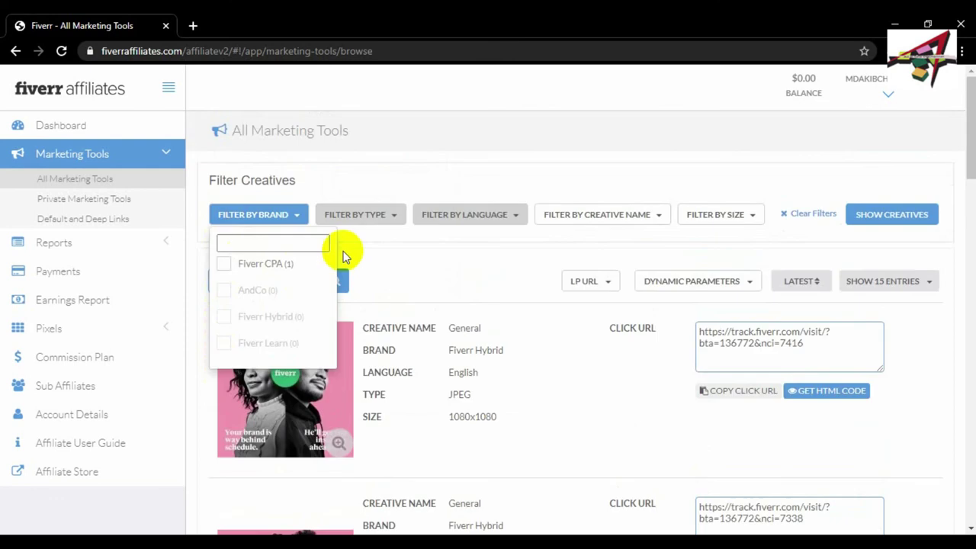
pyautogui.click(225, 265)
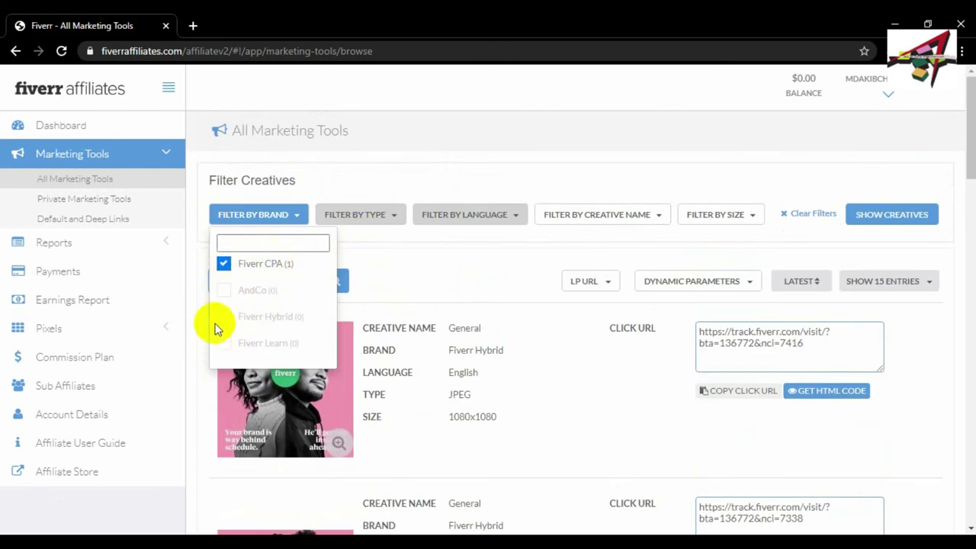
# Compare the available creative types with the selected brand, looking through the whole type list.
pyautogui.click(400, 222)
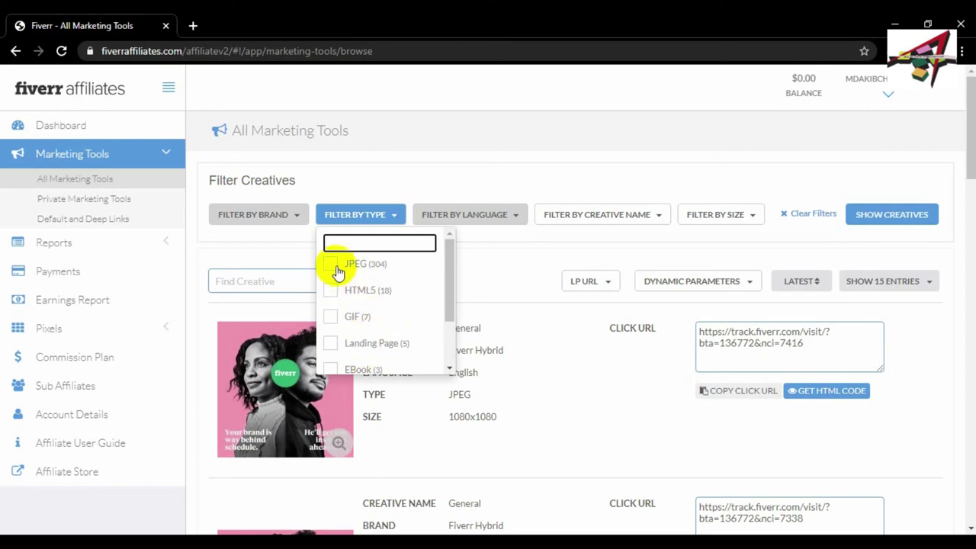
pyautogui.click(290, 220)
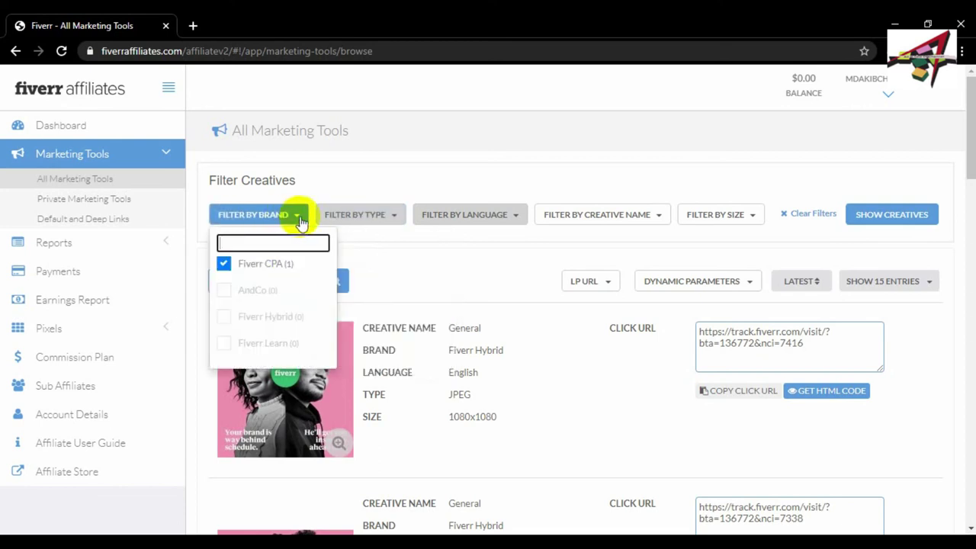
pyautogui.click(305, 217)
pyautogui.click(353, 214)
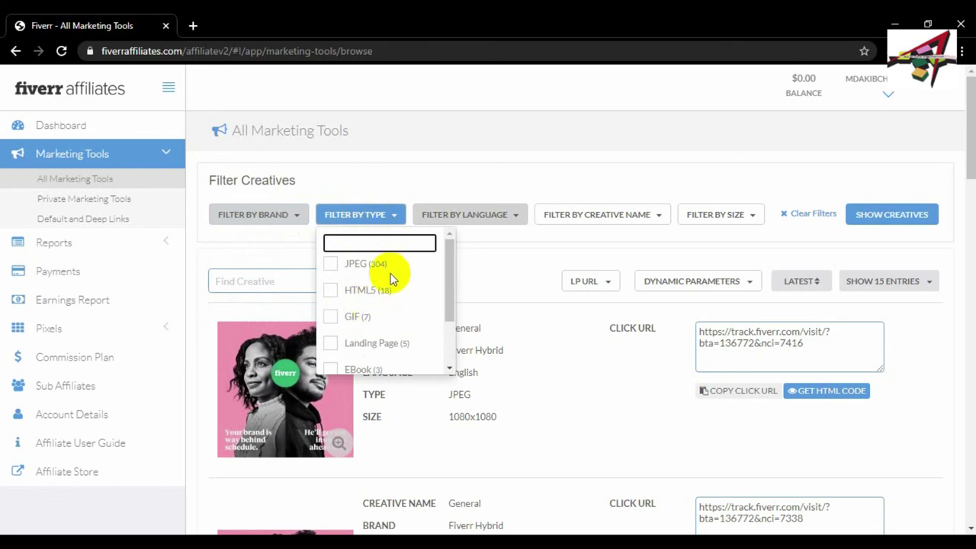
pyautogui.scroll(-2, 391, 279)
pyautogui.scroll(2, 374, 294)
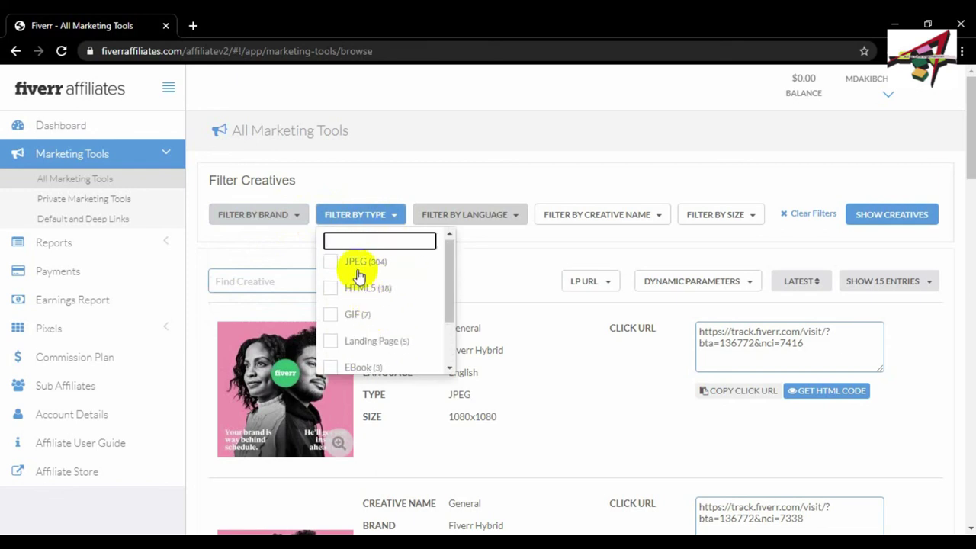
pyautogui.scroll(-2, 355, 315)
pyautogui.click(538, 249)
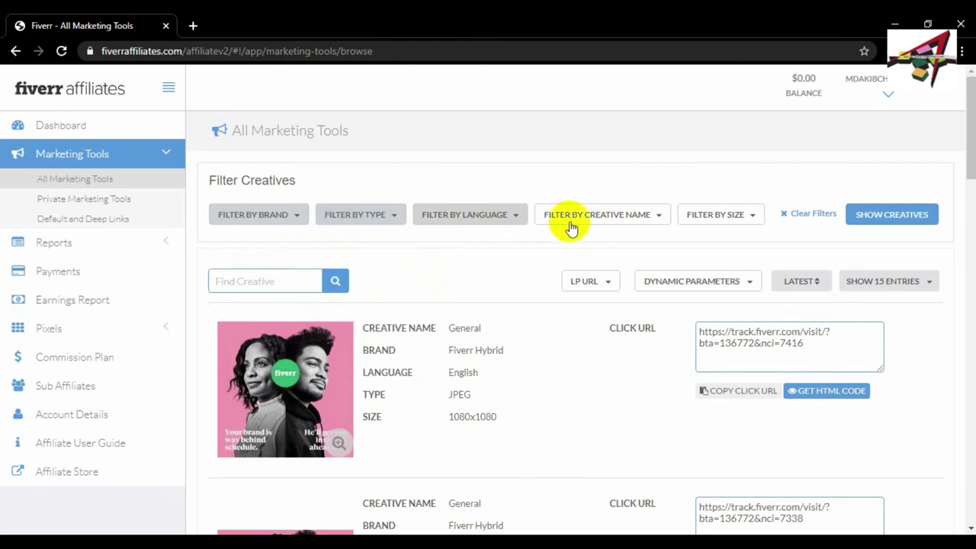
# Look through the available creative names and filter the creatives by the name Test_bar_niv.
pyautogui.click(631, 216)
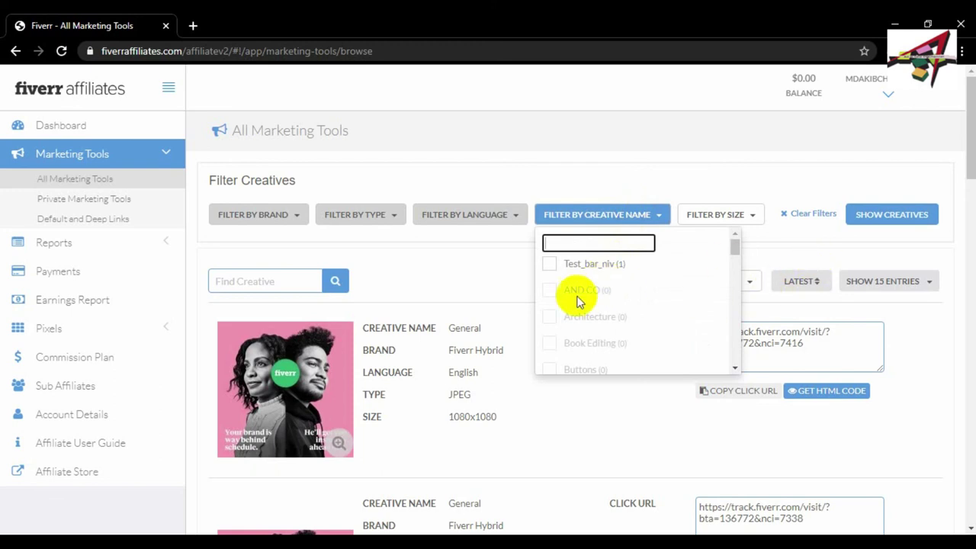
pyautogui.scroll(-2, 632, 301)
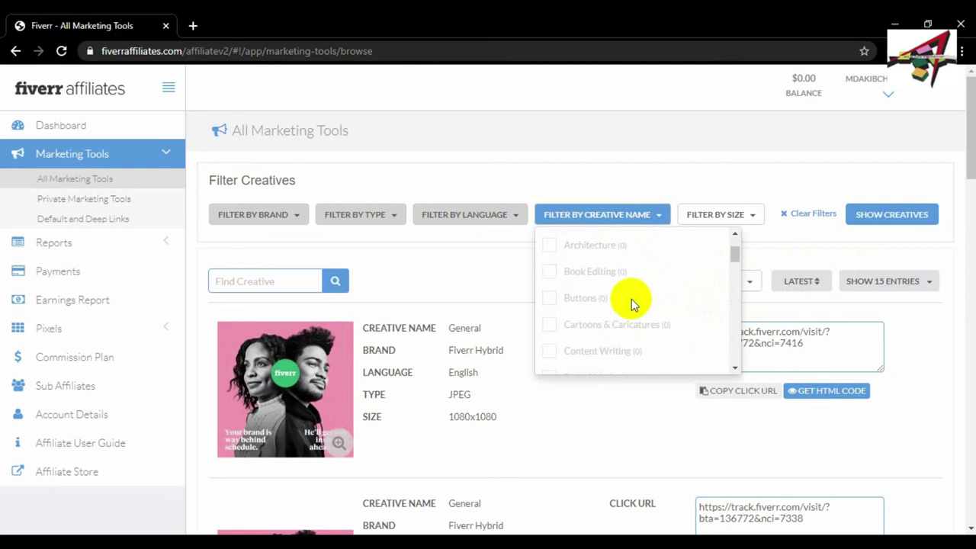
pyautogui.scroll(2, 614, 301)
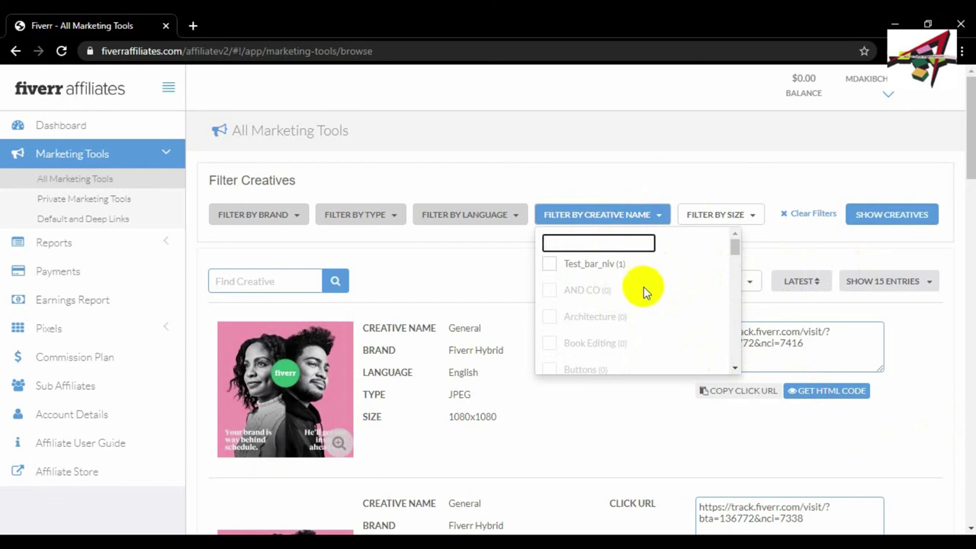
pyautogui.scroll(-5, 632, 272)
pyautogui.scroll(-4, 608, 286)
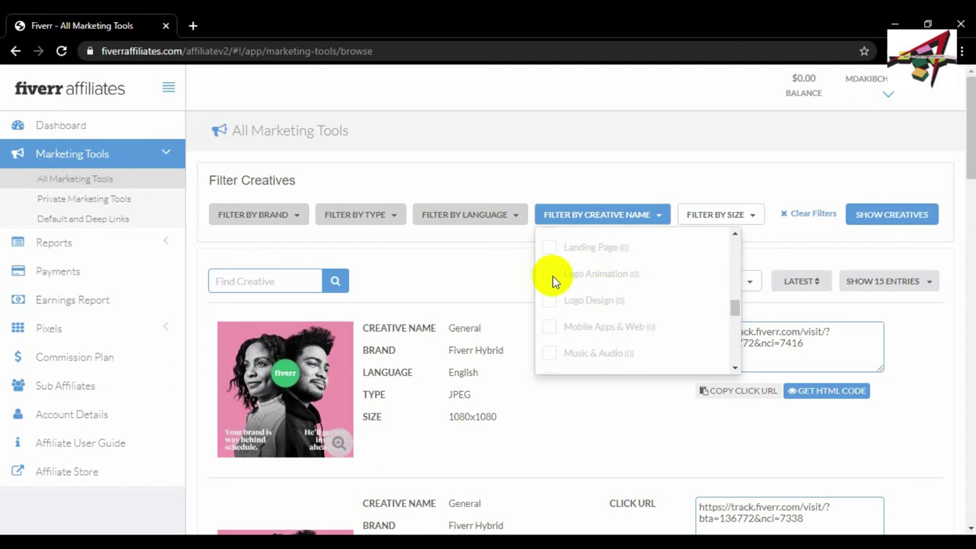
pyautogui.scroll(1, 560, 286)
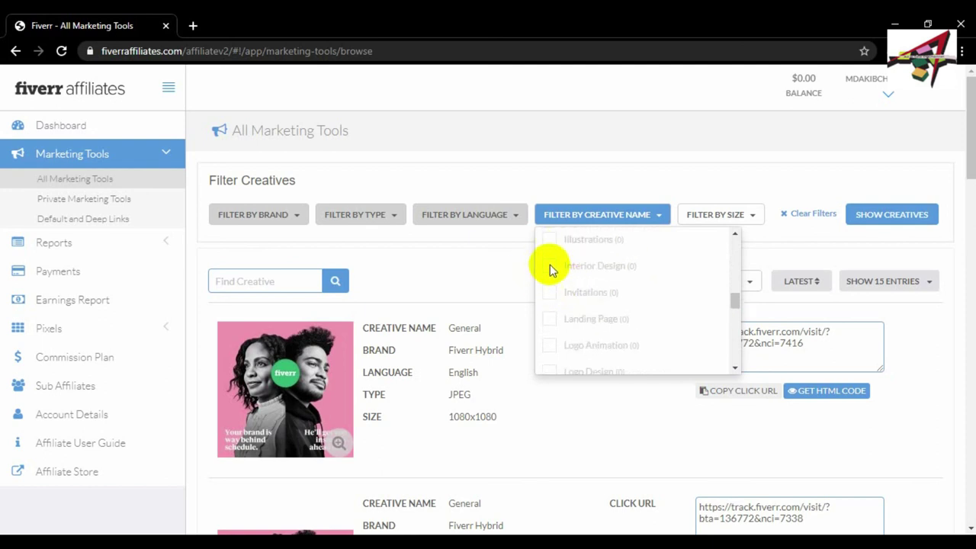
pyautogui.scroll(8, 571, 262)
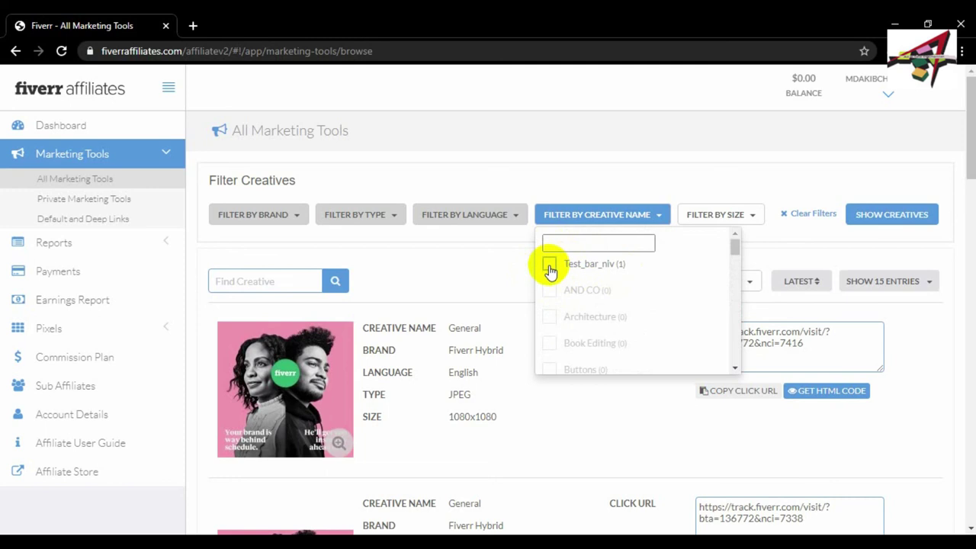
pyautogui.click(550, 265)
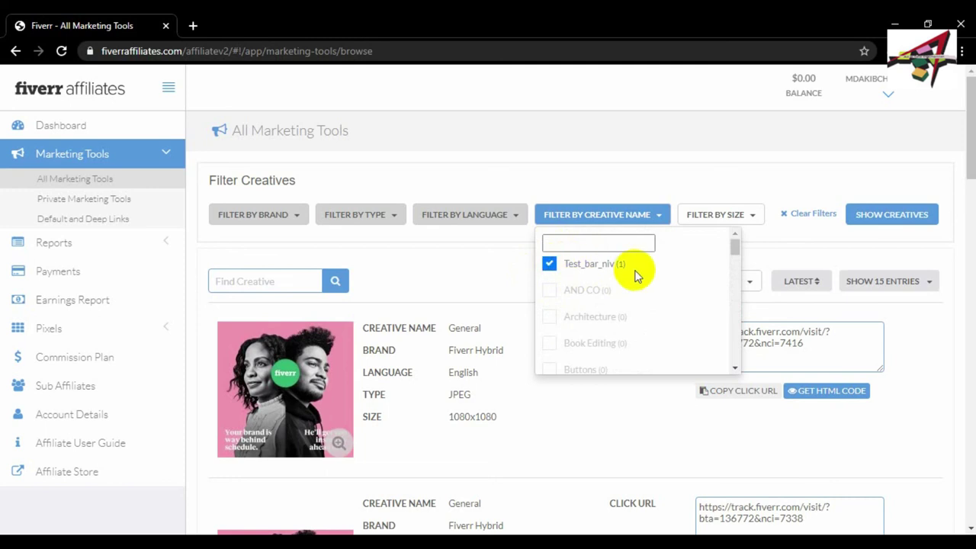
# Check the selections made in the type, language and creative name filters.
pyautogui.click(495, 217)
pyautogui.click(495, 216)
pyautogui.click(364, 216)
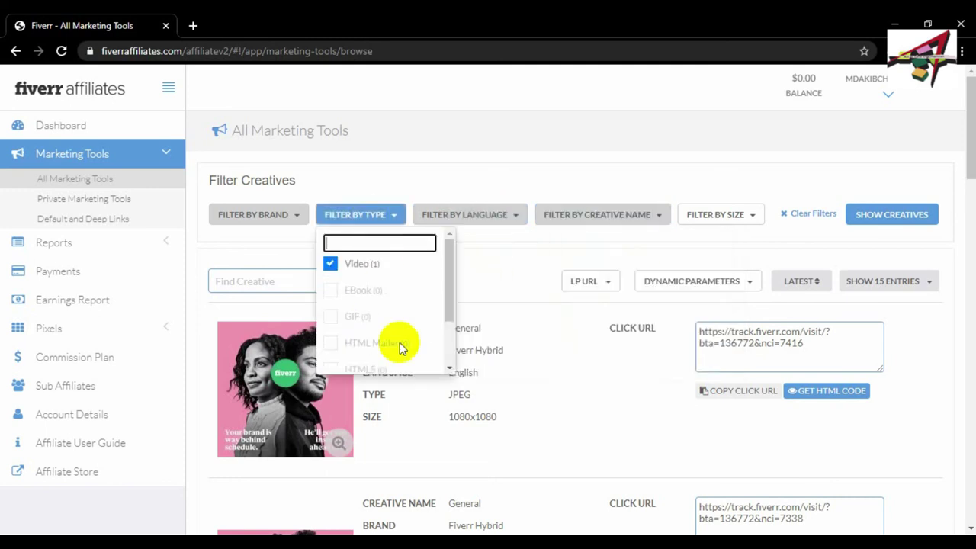
pyautogui.click(507, 217)
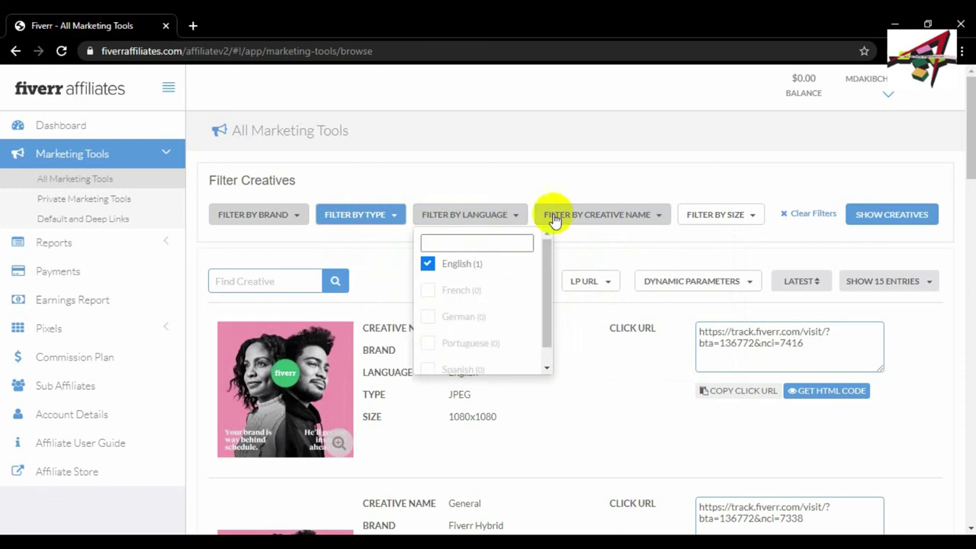
pyautogui.click(594, 218)
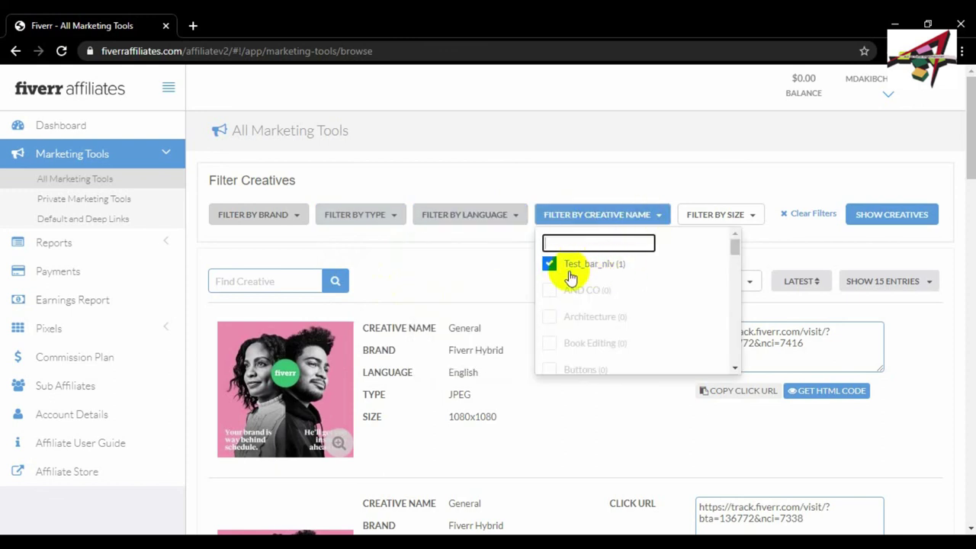
pyautogui.click(523, 275)
pyautogui.click(618, 216)
pyautogui.click(502, 258)
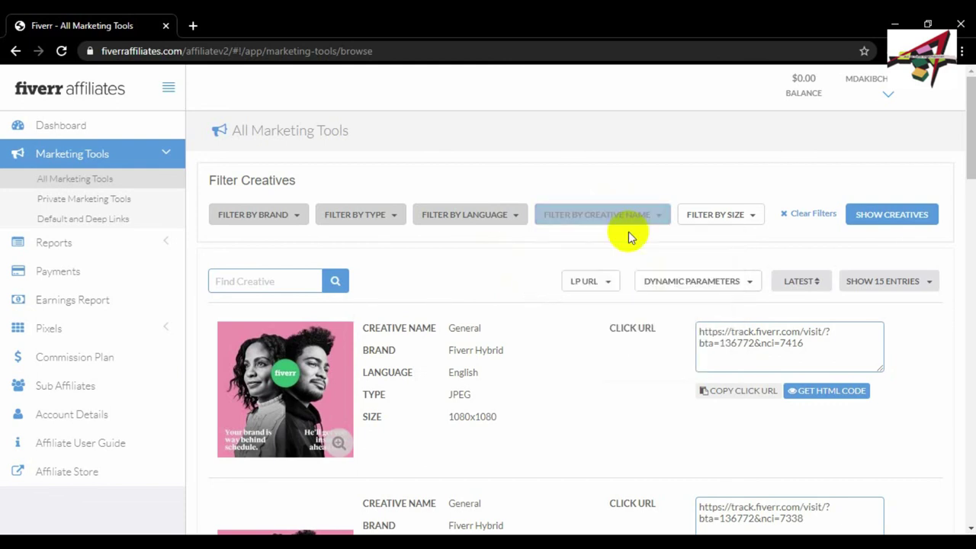
# Set the size filter to 1431x1431 and show the creatives that match all the filters.
pyautogui.click(716, 217)
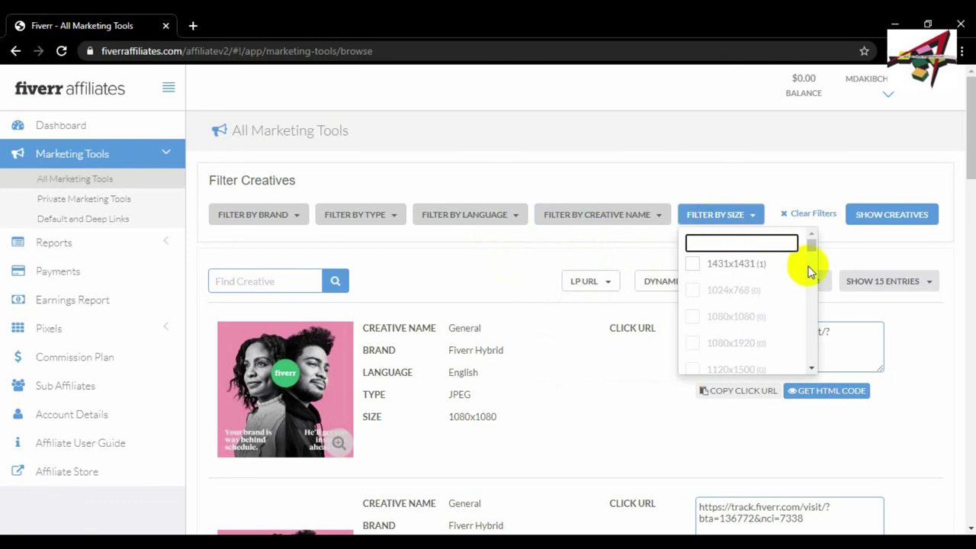
pyautogui.click(694, 271)
pyautogui.click(886, 234)
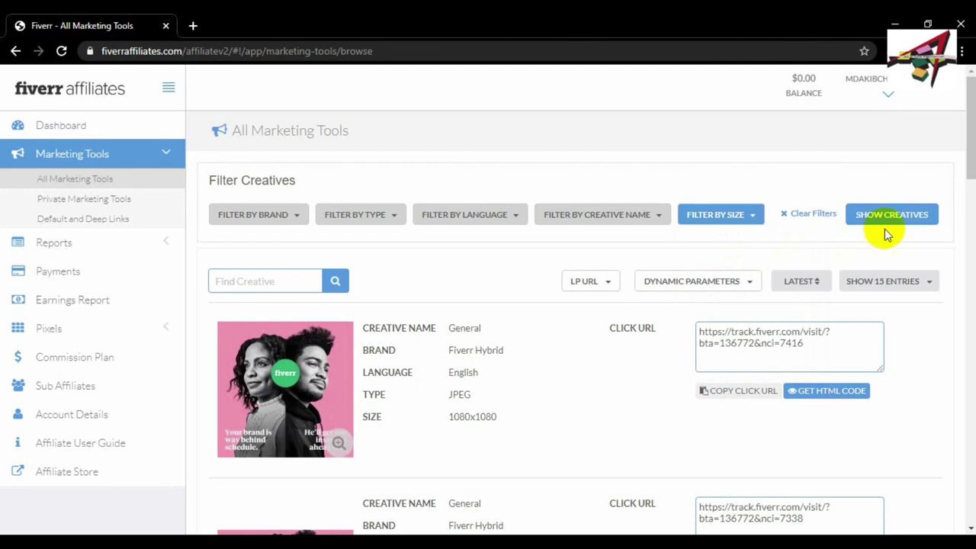
pyautogui.click(909, 217)
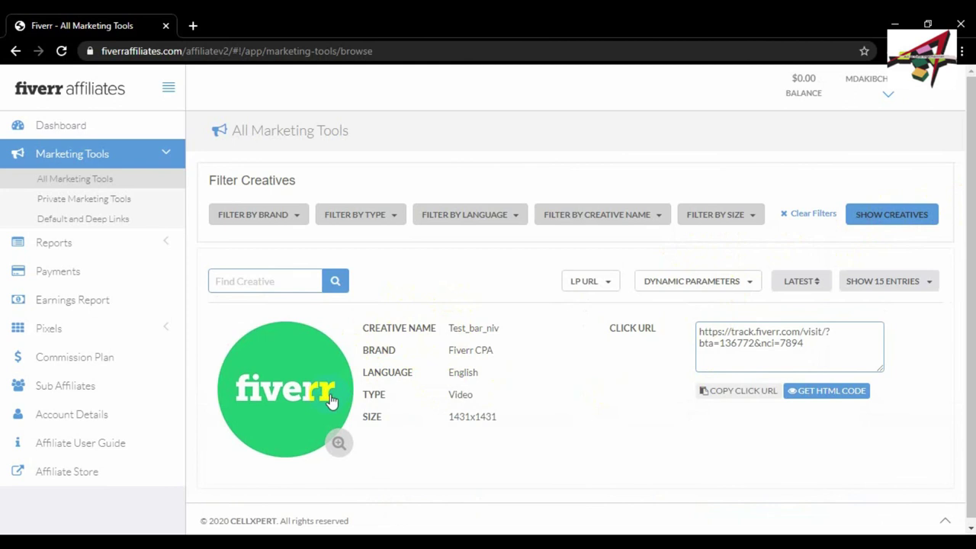
pyautogui.scroll(-1, 358, 389)
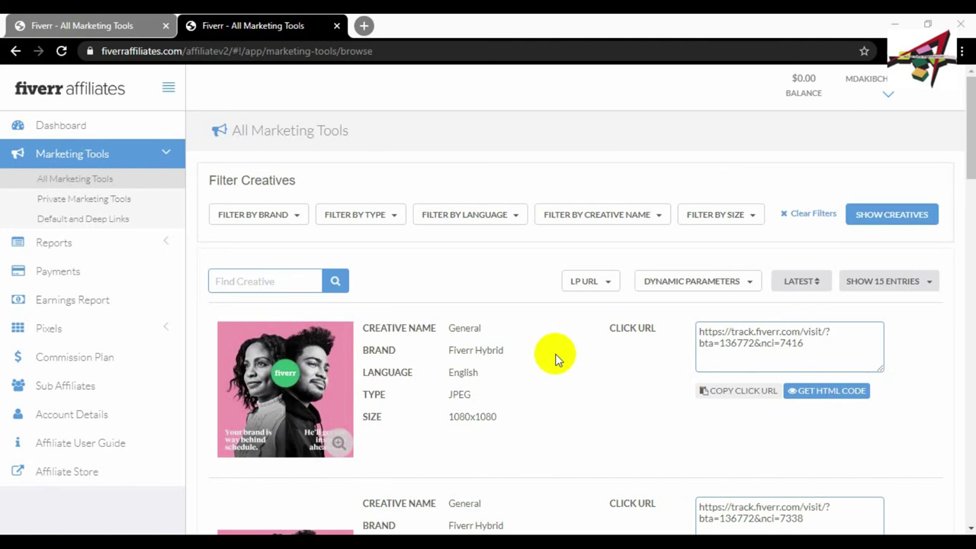
# Filter the creatives by the brand Fiverr Hybrid and the type JPEG.
pyautogui.click(291, 216)
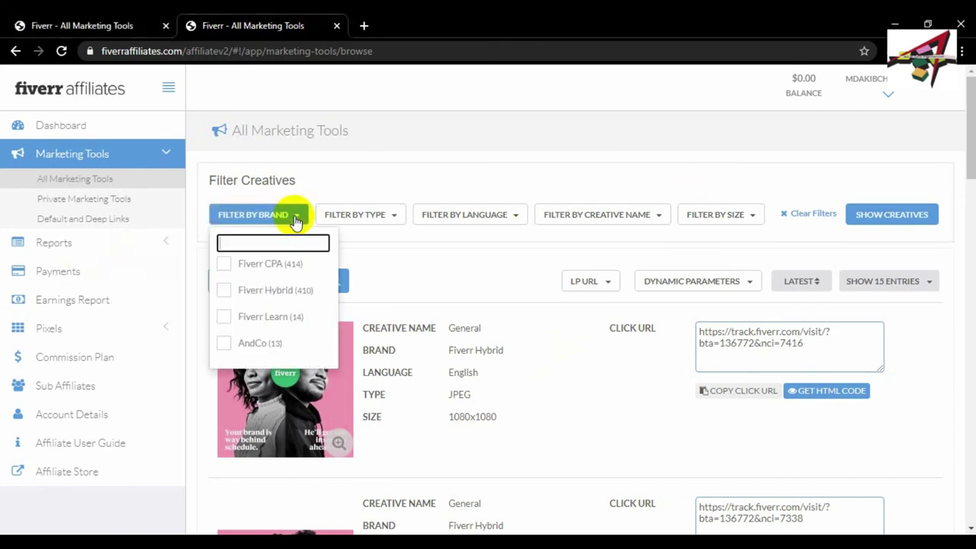
pyautogui.click(224, 290)
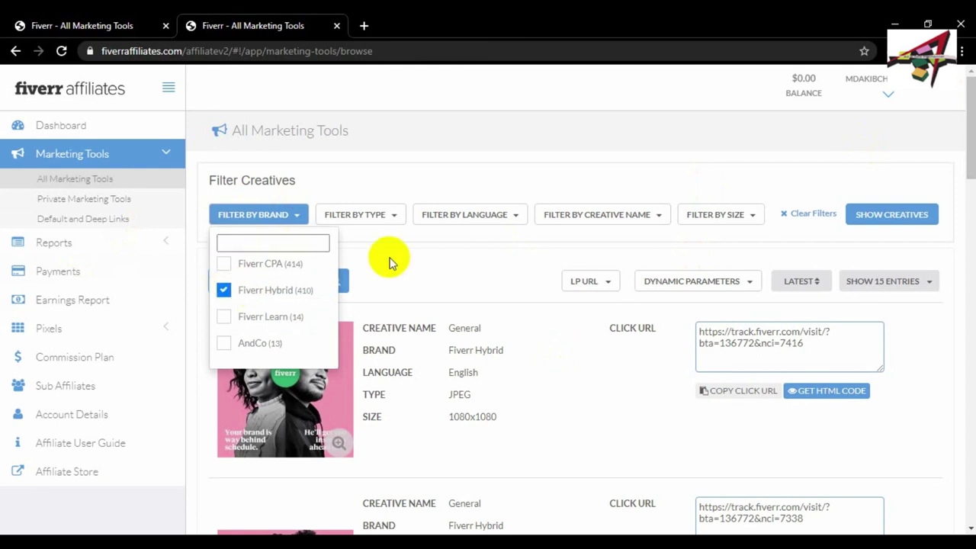
pyautogui.click(396, 258)
pyautogui.click(384, 216)
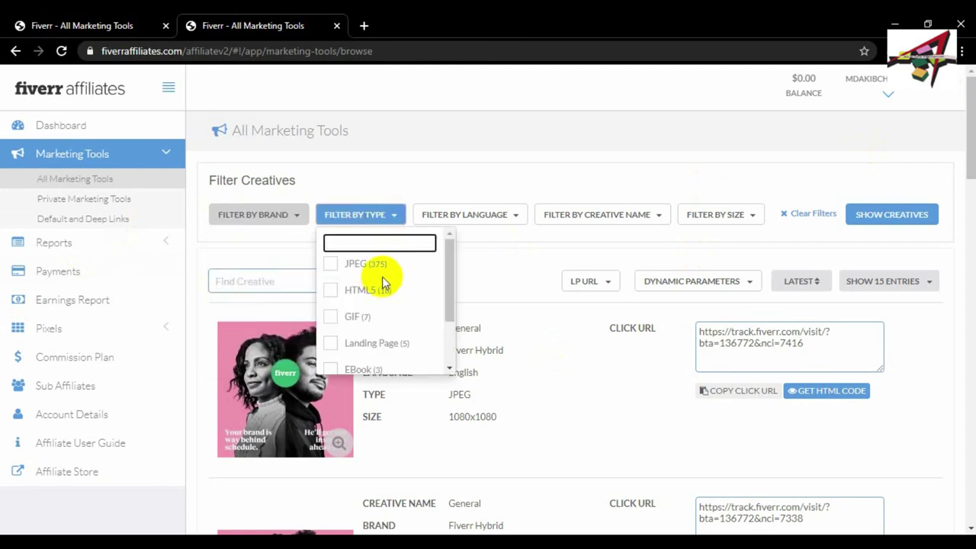
pyautogui.scroll(-2, 389, 294)
pyautogui.scroll(3, 356, 284)
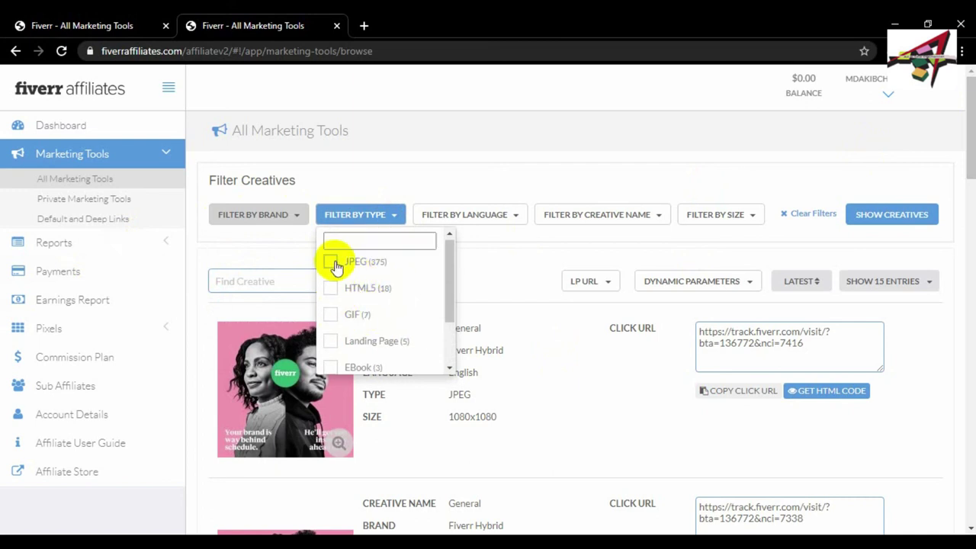
pyautogui.click(336, 262)
# Set the language filter for the creatives to English.
pyautogui.click(492, 215)
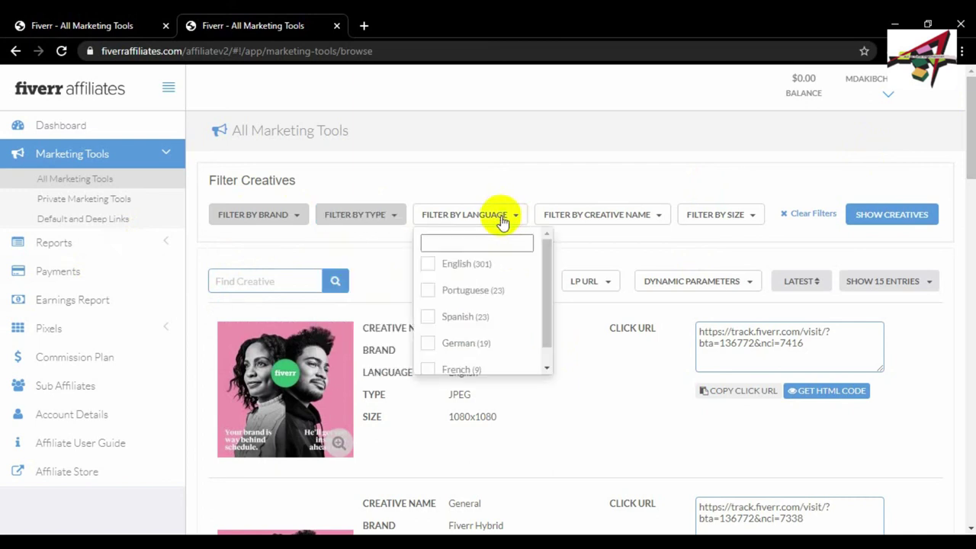
pyautogui.click(433, 272)
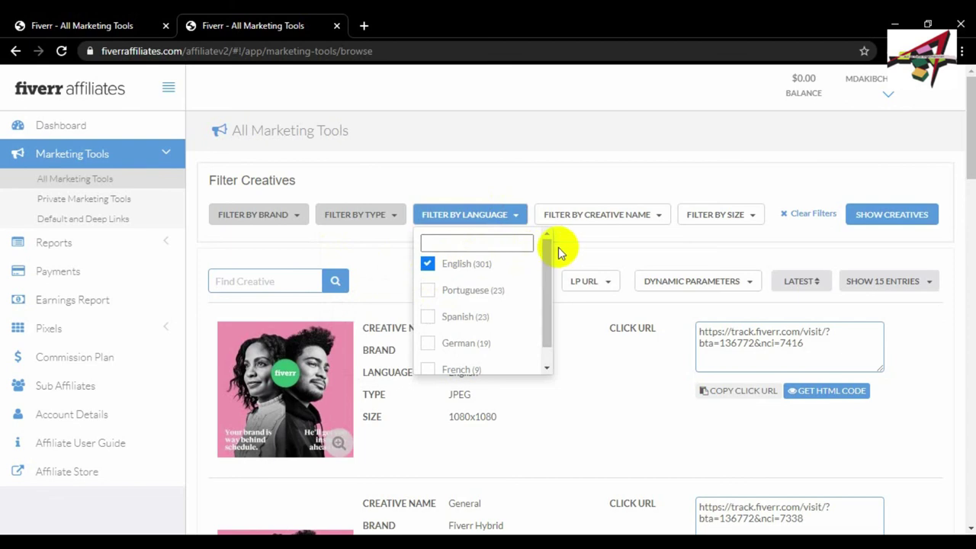
pyautogui.click(565, 245)
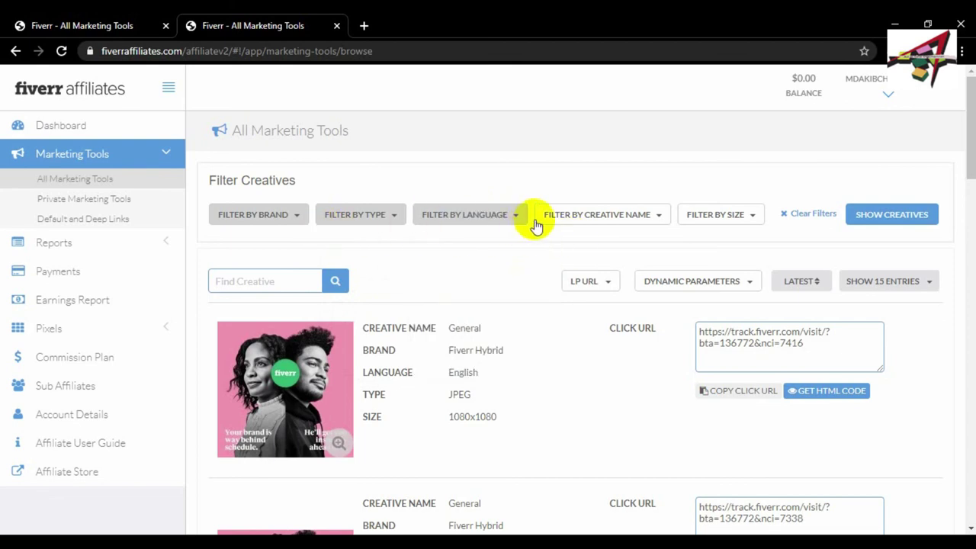
# Check the selections in the brand and type filters and look at the available creative names.
pyautogui.click(297, 218)
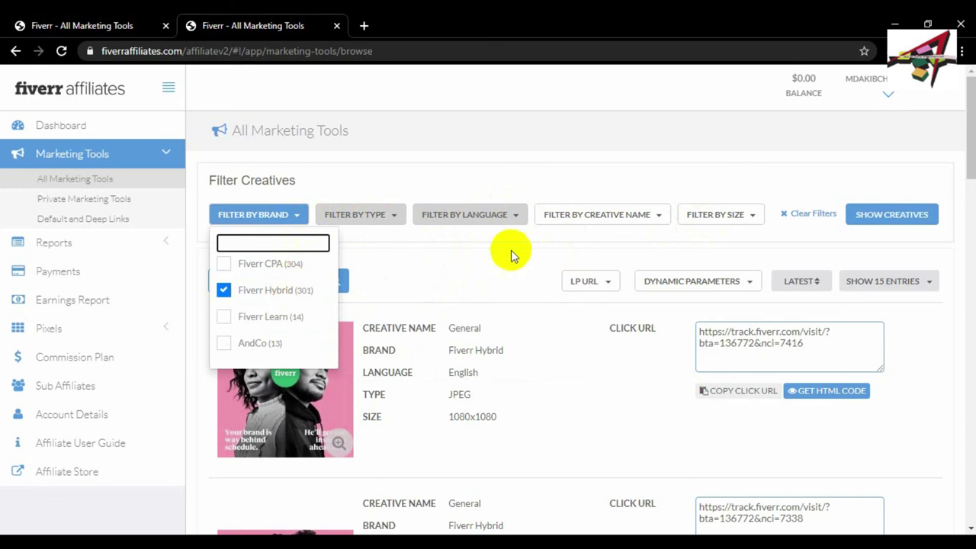
pyautogui.click(465, 256)
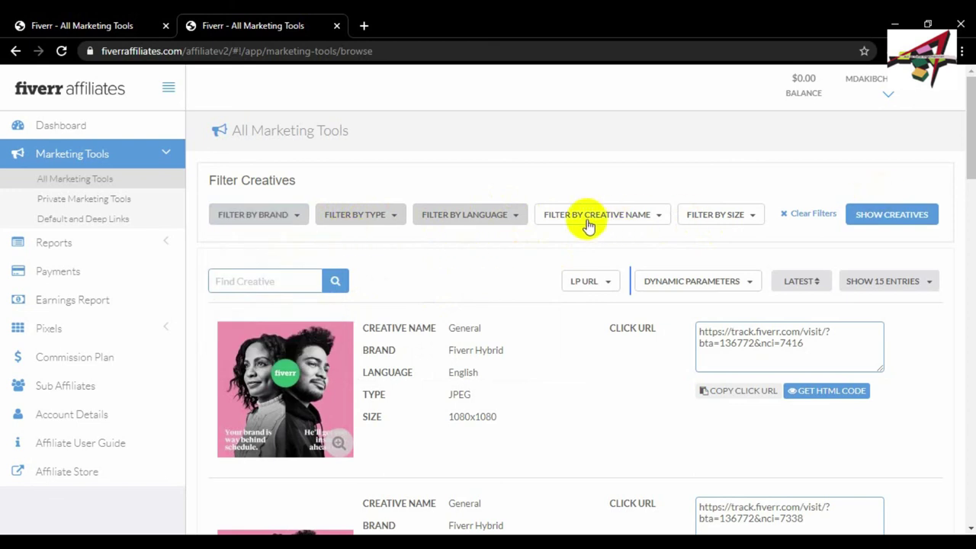
pyautogui.click(633, 216)
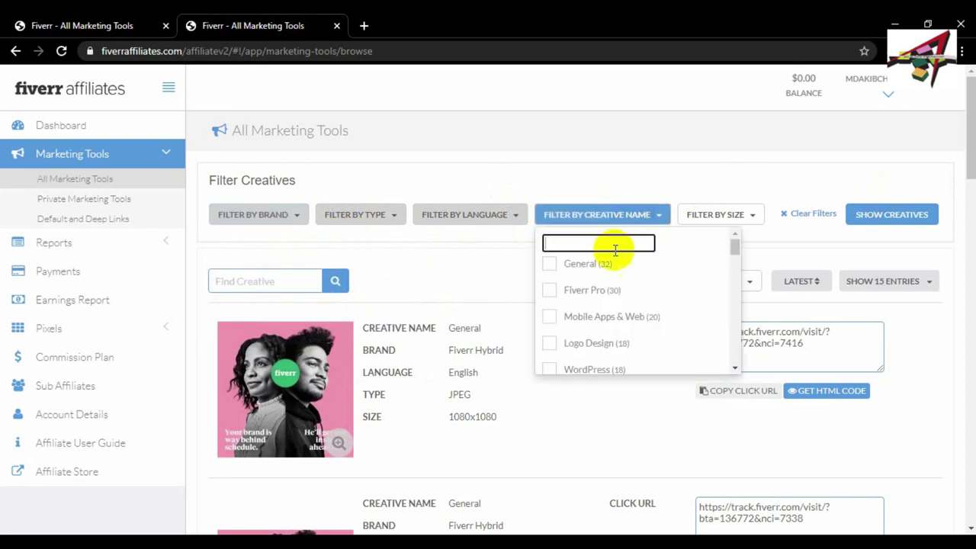
pyautogui.scroll(-1, 614, 281)
pyautogui.scroll(1, 620, 283)
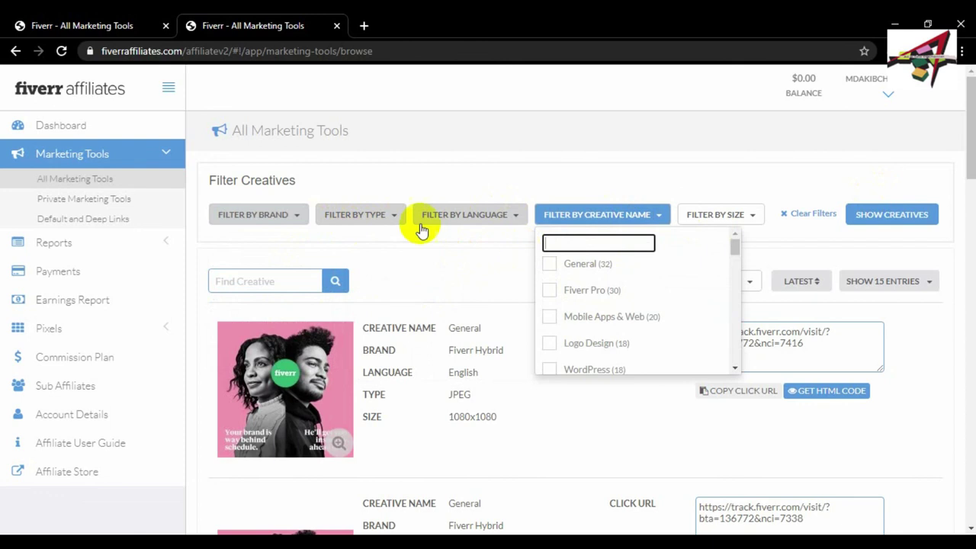
pyautogui.click(381, 219)
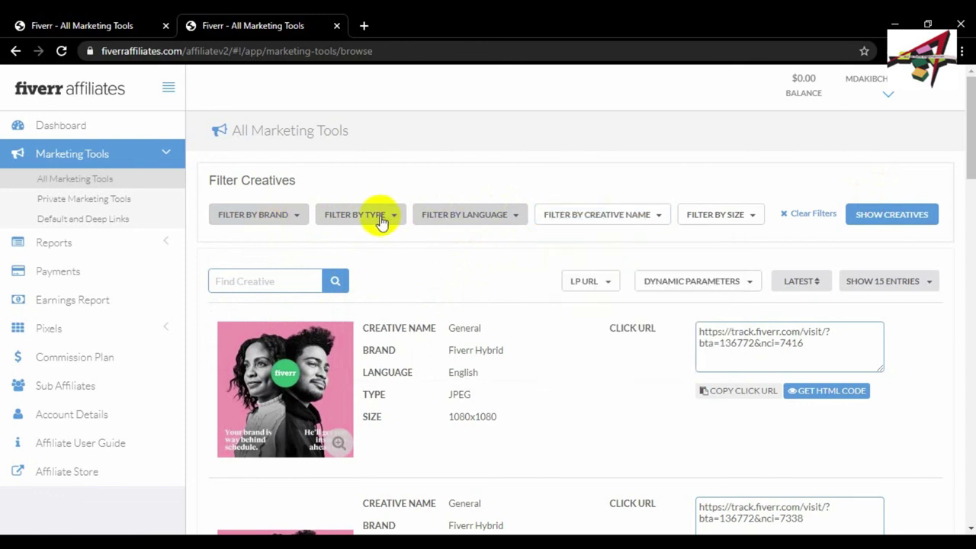
pyautogui.click(381, 217)
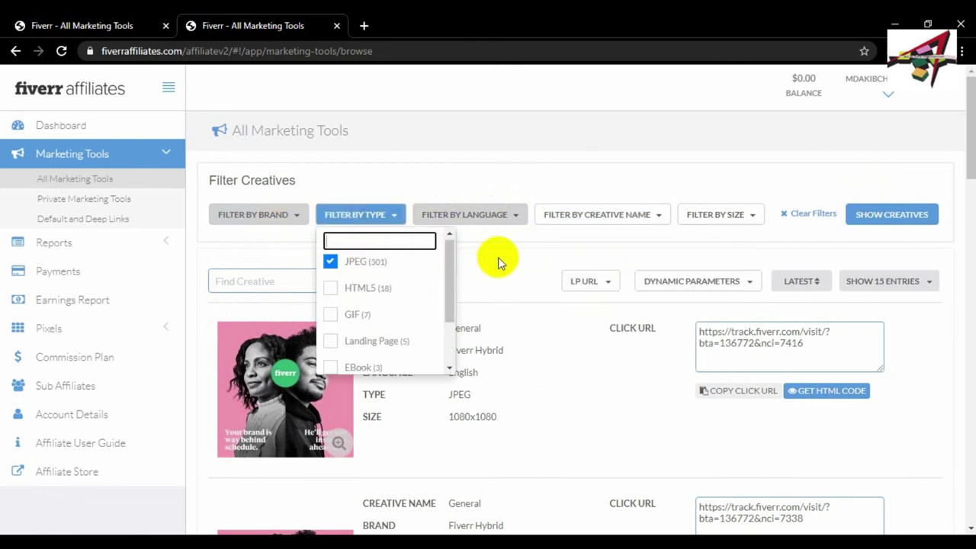
# Look through the available creative names and filter the creatives by the name Gaming - Game creation.
pyautogui.click(599, 222)
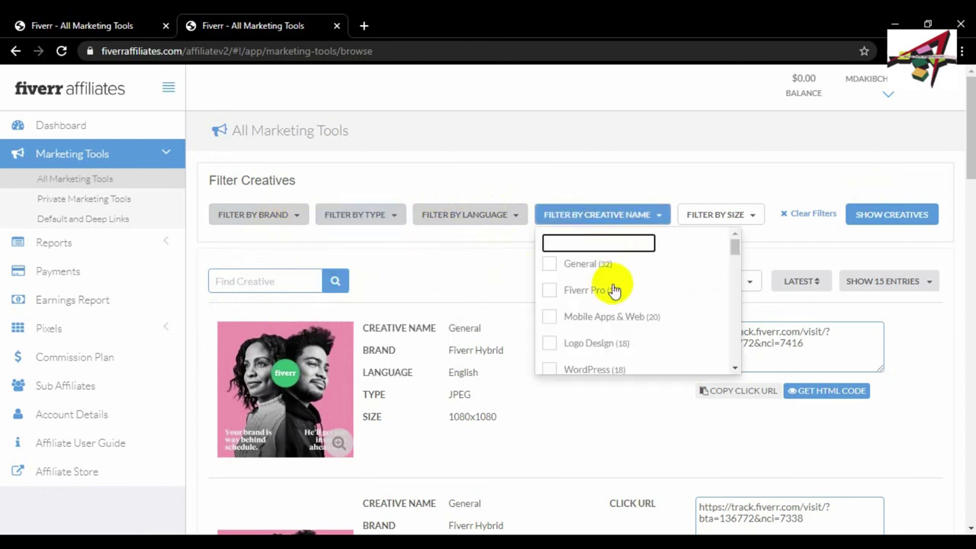
pyautogui.scroll(-5, 614, 291)
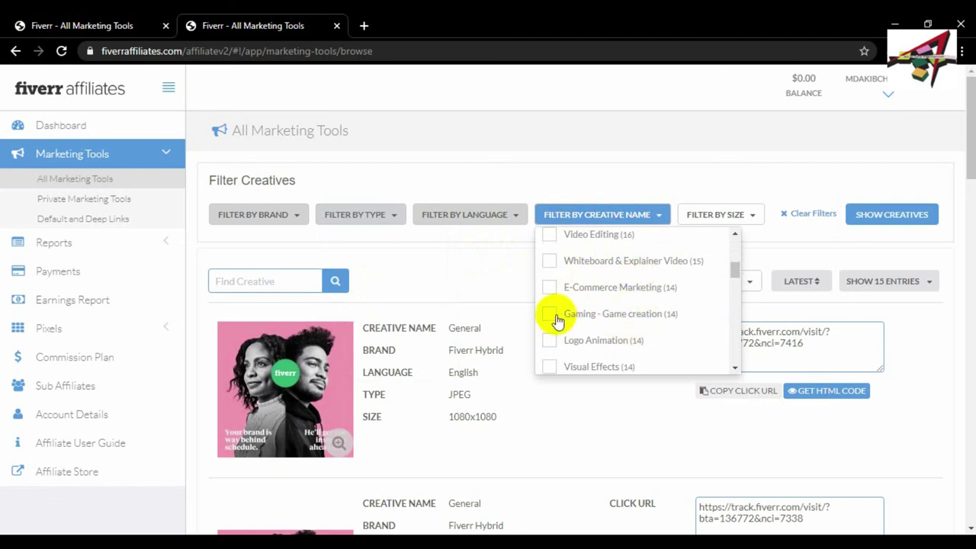
pyautogui.scroll(-1, 621, 303)
pyautogui.scroll(-6, 621, 305)
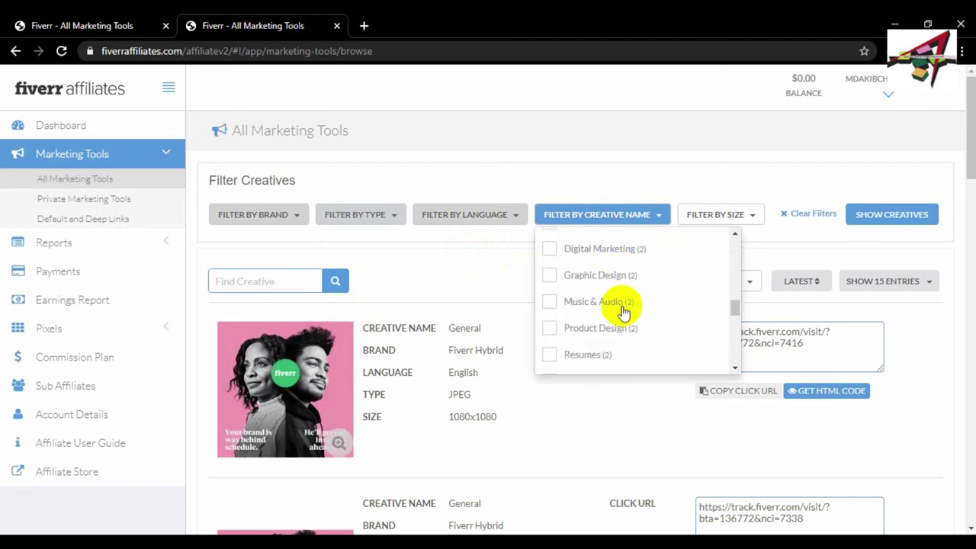
pyautogui.scroll(2, 621, 313)
pyautogui.scroll(-5, 619, 309)
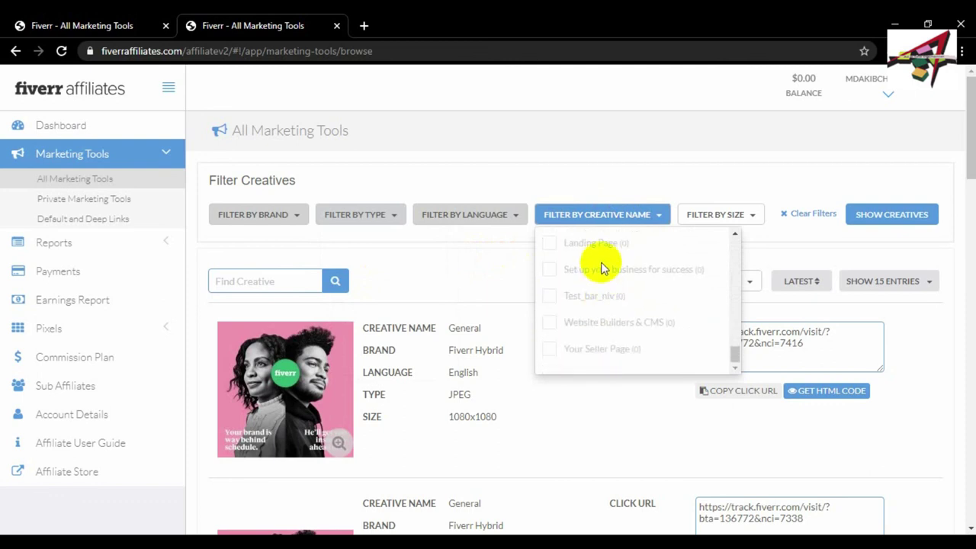
pyautogui.scroll(3, 611, 292)
pyautogui.scroll(3, 607, 290)
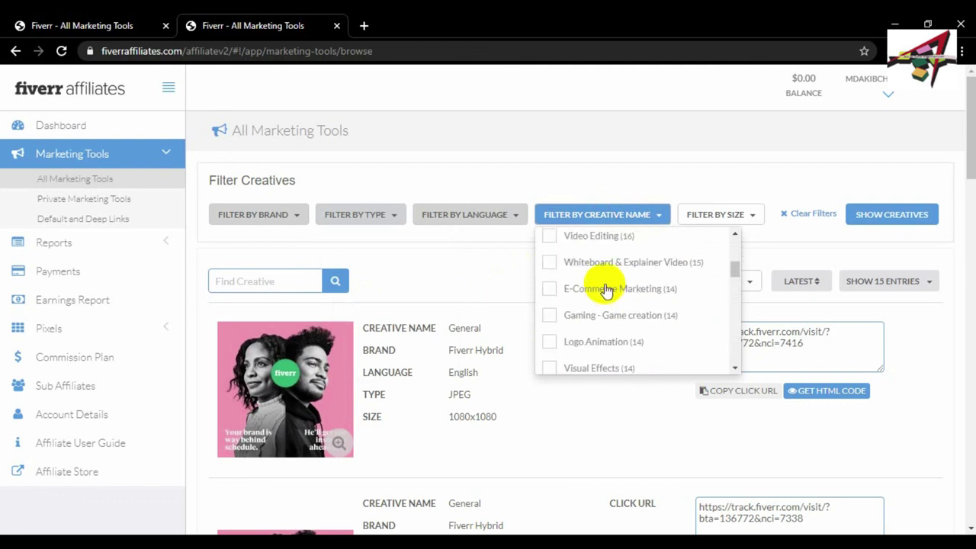
pyautogui.scroll(-1, 608, 286)
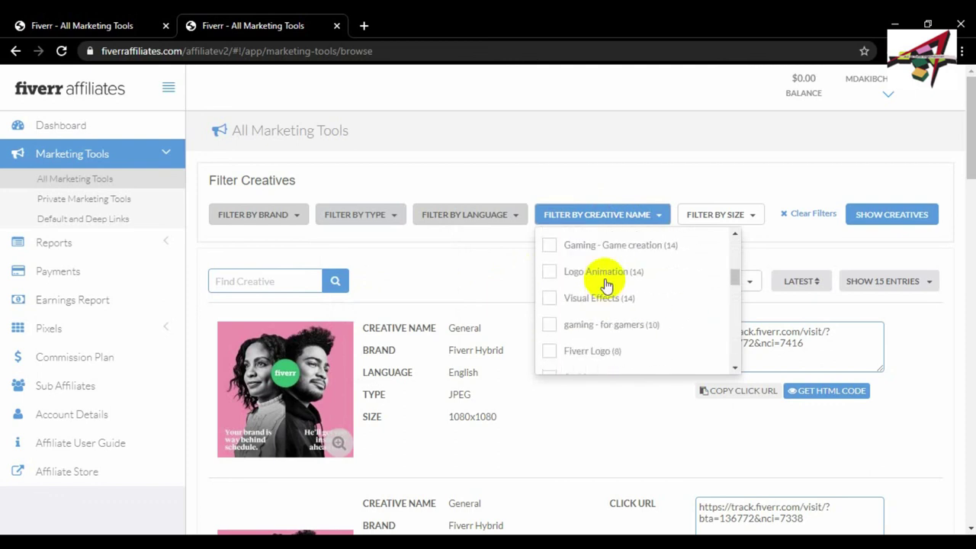
pyautogui.click(549, 244)
pyautogui.click(511, 260)
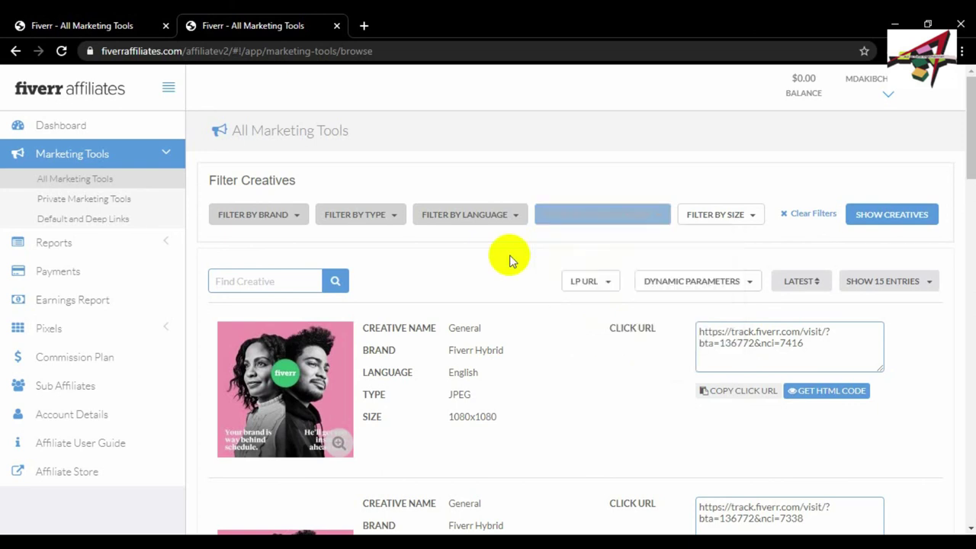
# Set the size filter to 1200x627.
pyautogui.click(717, 216)
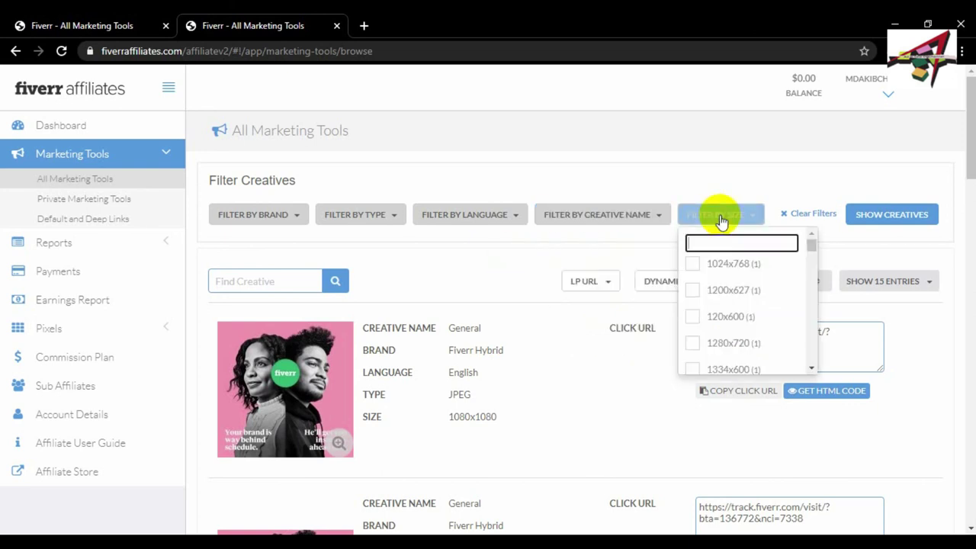
pyautogui.click(692, 291)
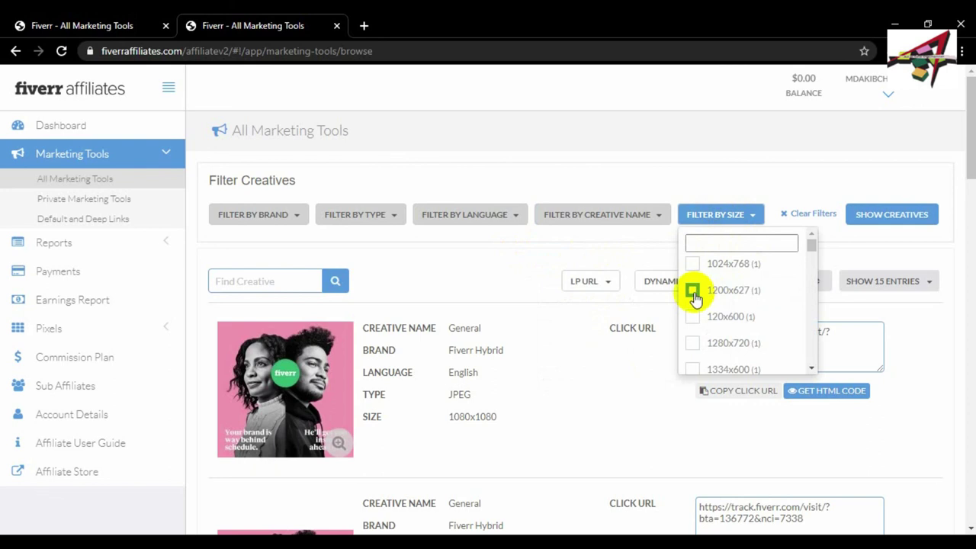
pyautogui.scroll(-3, 721, 305)
pyautogui.click(693, 287)
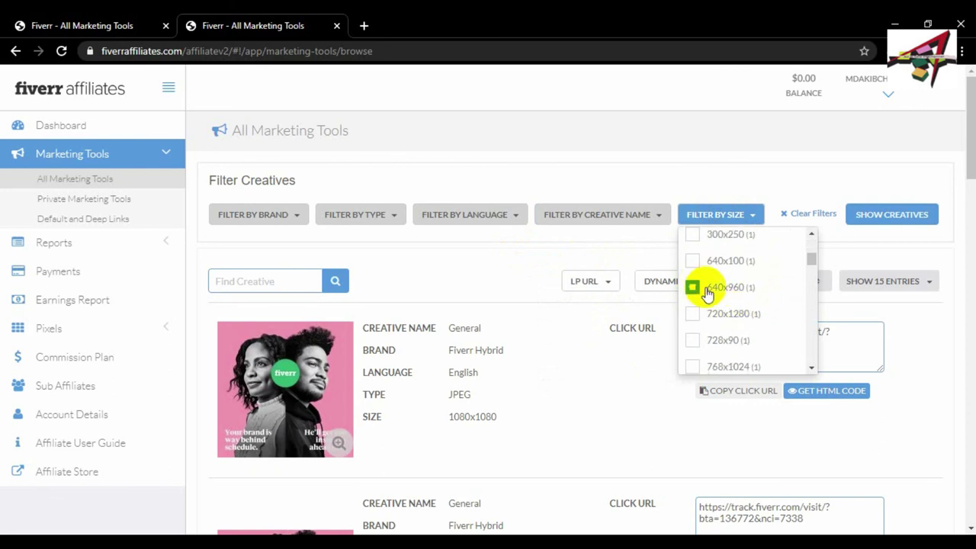
pyautogui.click(692, 261)
pyautogui.click(693, 287)
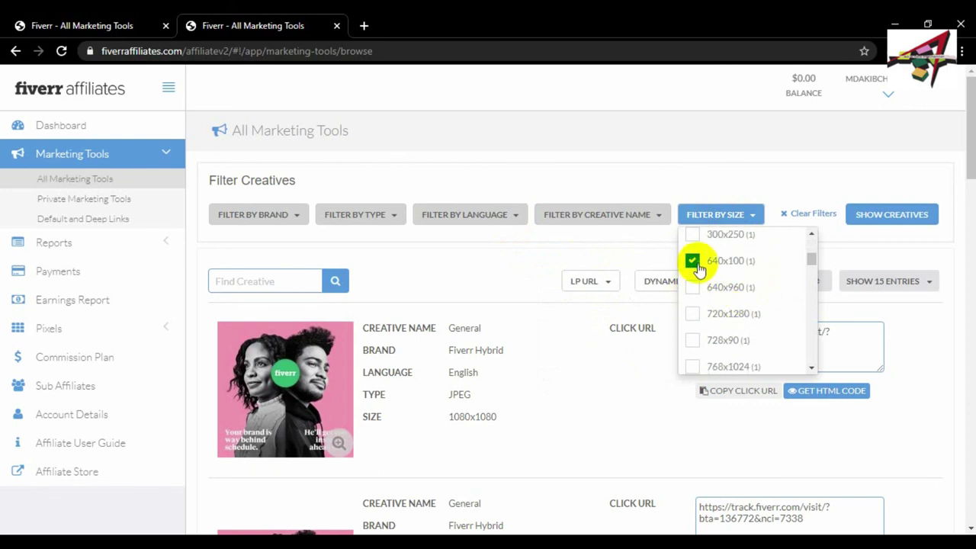
pyautogui.click(696, 264)
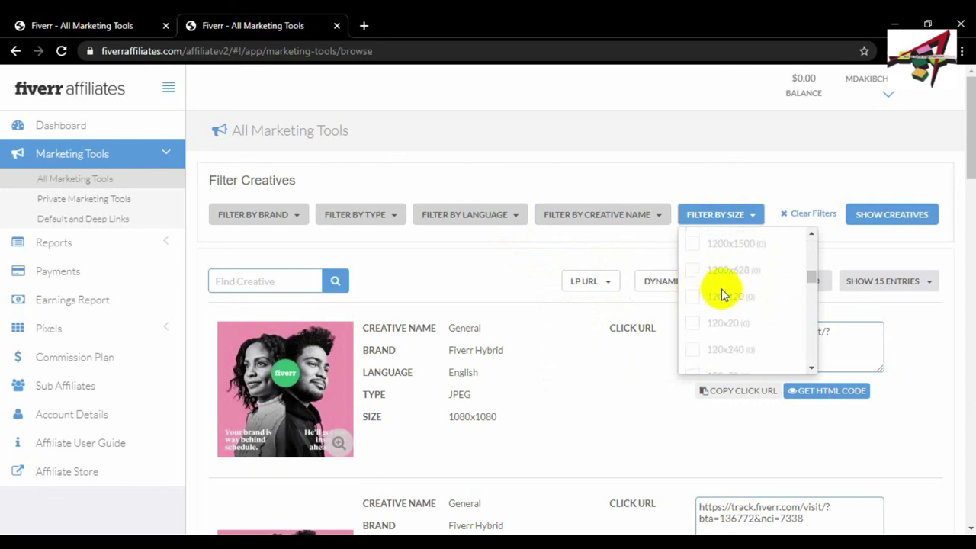
# Reselect 1200x627 as the only size and show the creatives that match all the filters.
pyautogui.click(693, 290)
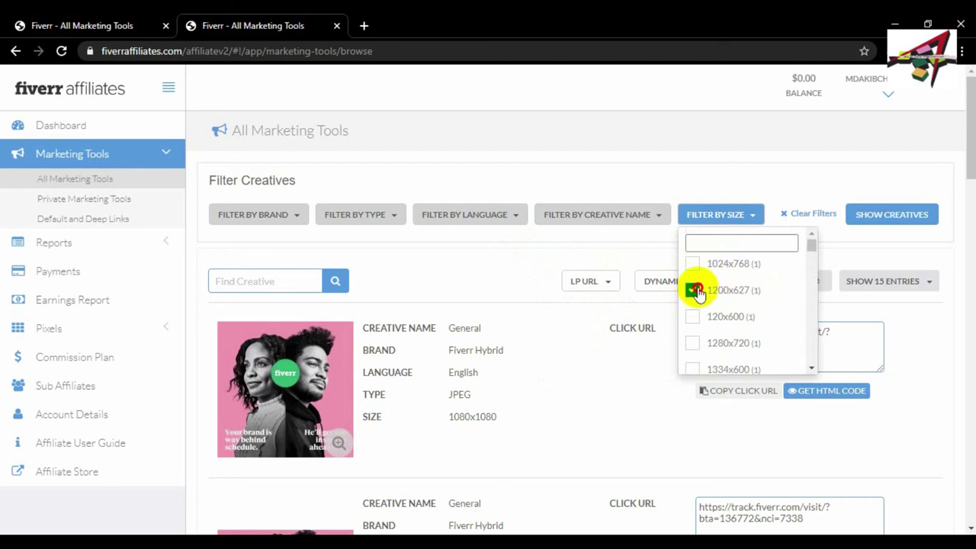
pyautogui.click(694, 291)
pyautogui.click(694, 290)
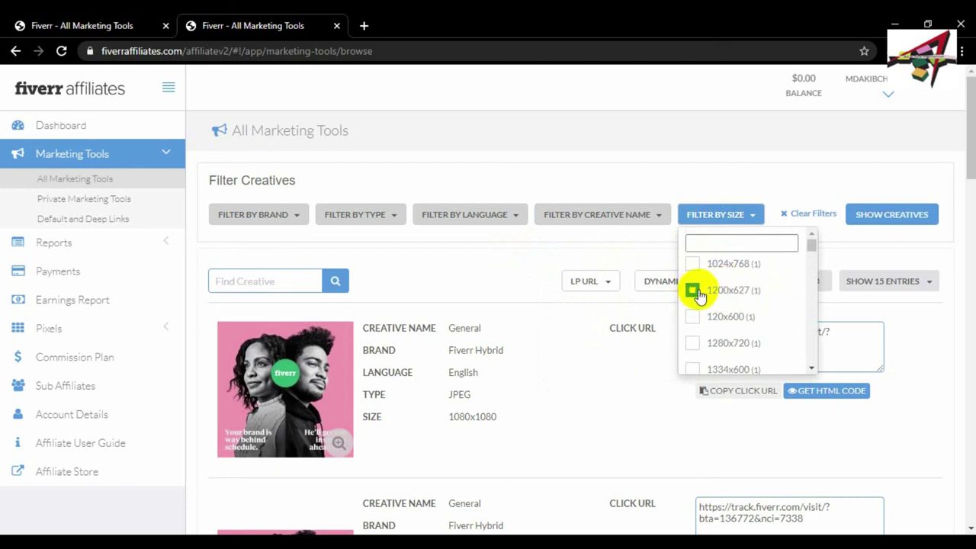
pyautogui.click(650, 246)
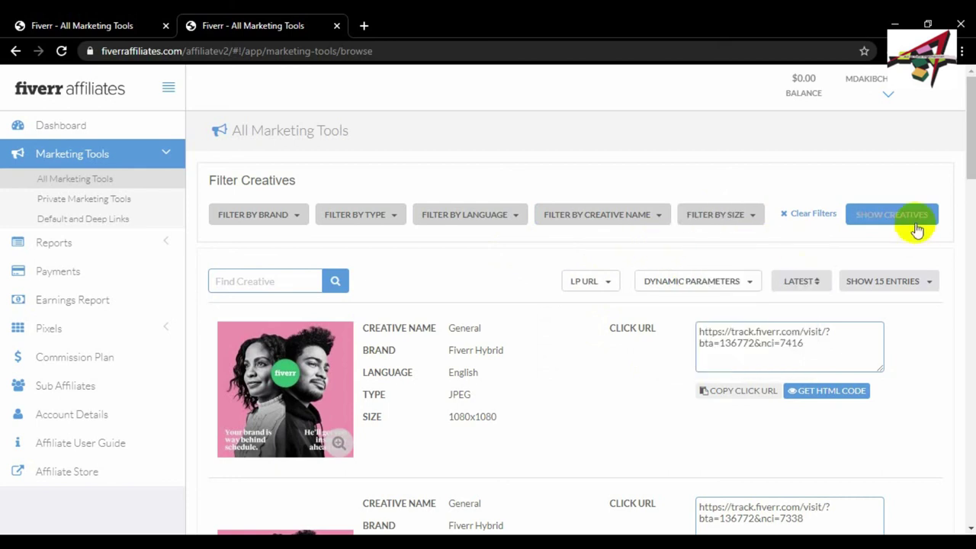
pyautogui.click(890, 221)
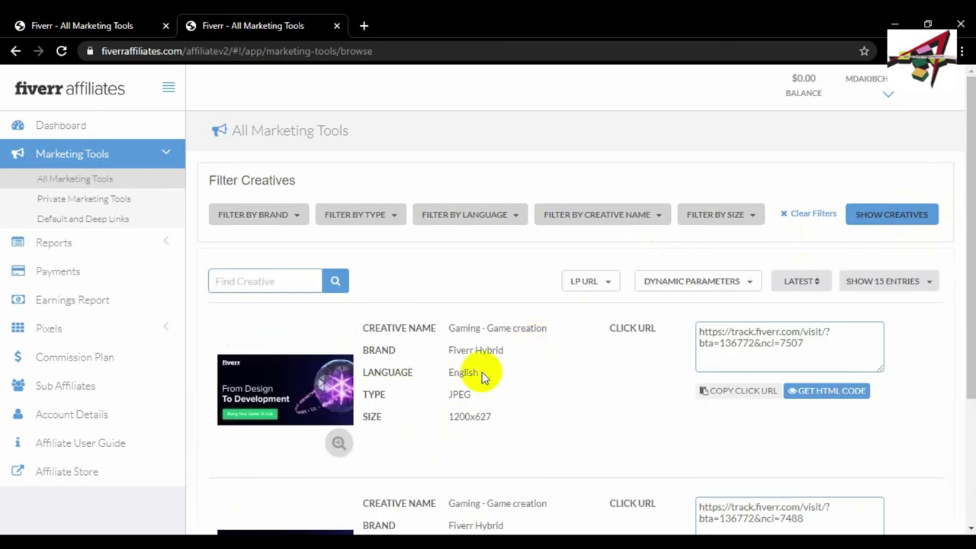
# Look through the matching creatives and compare them with the selections in the brand, type, language, creative name and size filters.
pyautogui.scroll(-1, 317, 404)
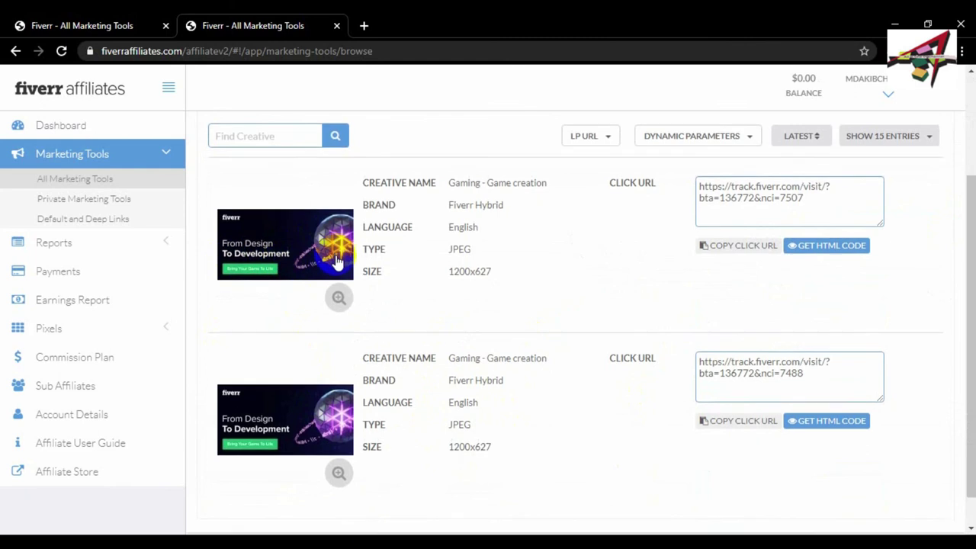
pyautogui.scroll(-1, 289, 267)
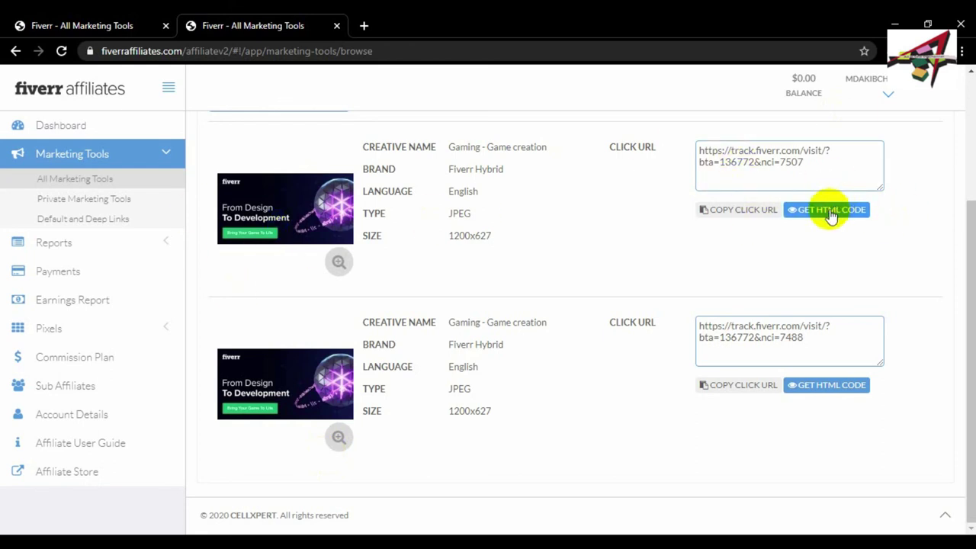
pyautogui.scroll(3, 551, 220)
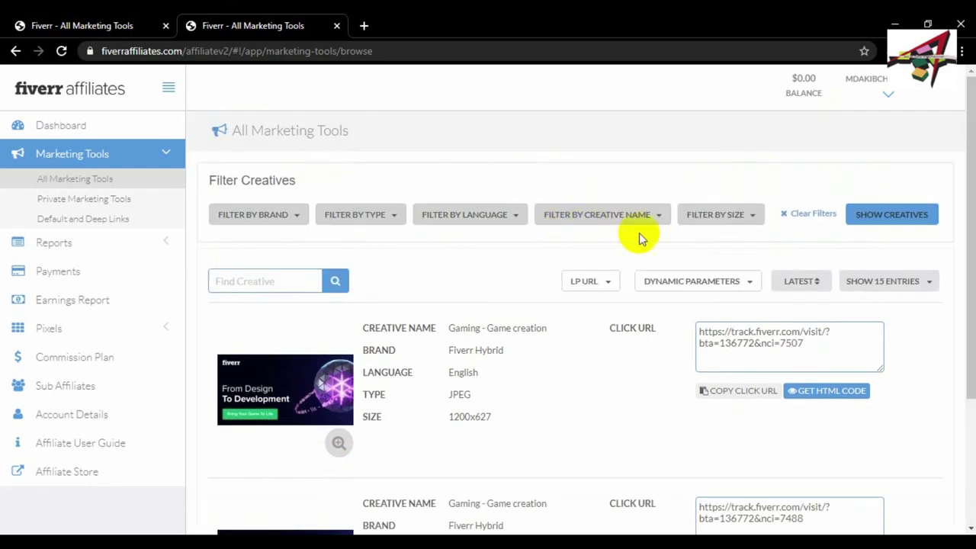
pyautogui.click(299, 225)
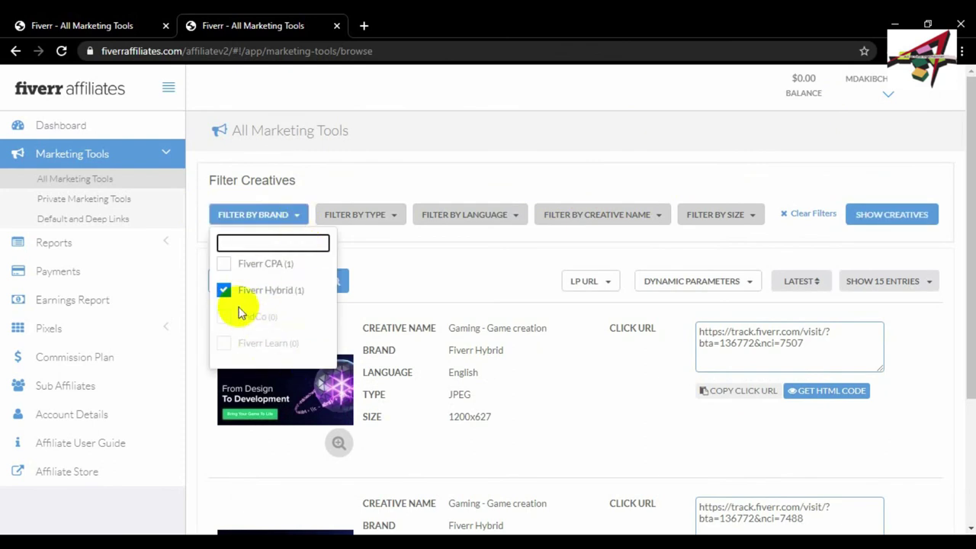
pyautogui.click(373, 216)
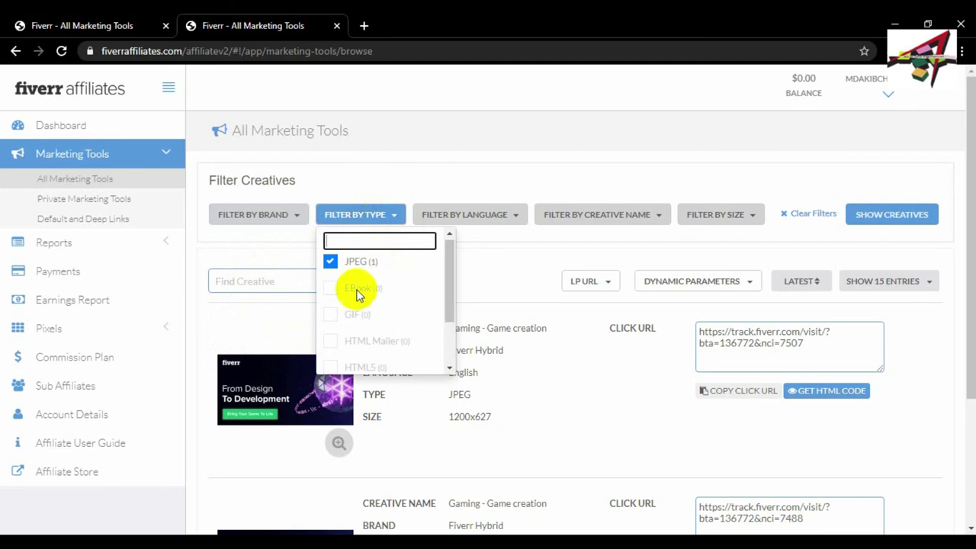
pyautogui.click(493, 215)
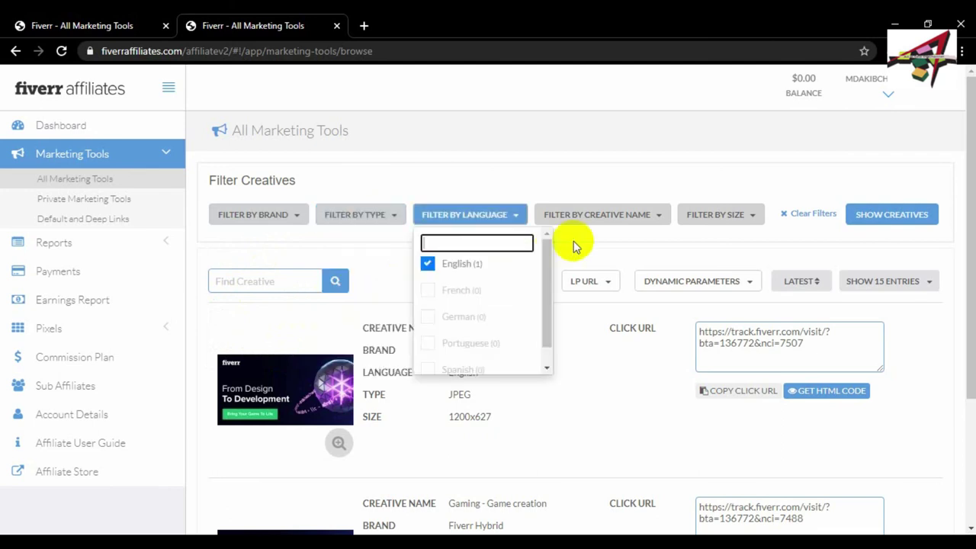
pyautogui.click(584, 221)
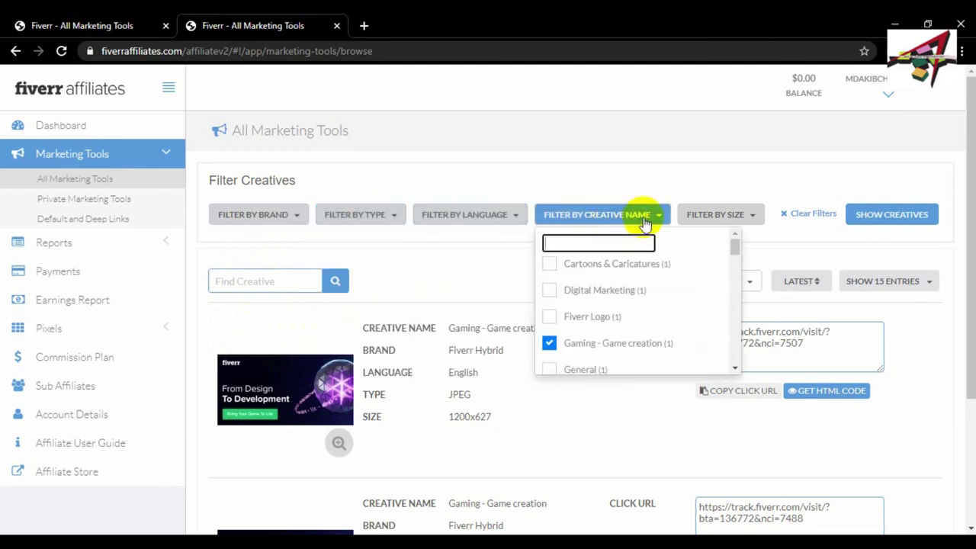
pyautogui.click(534, 257)
pyautogui.click(722, 216)
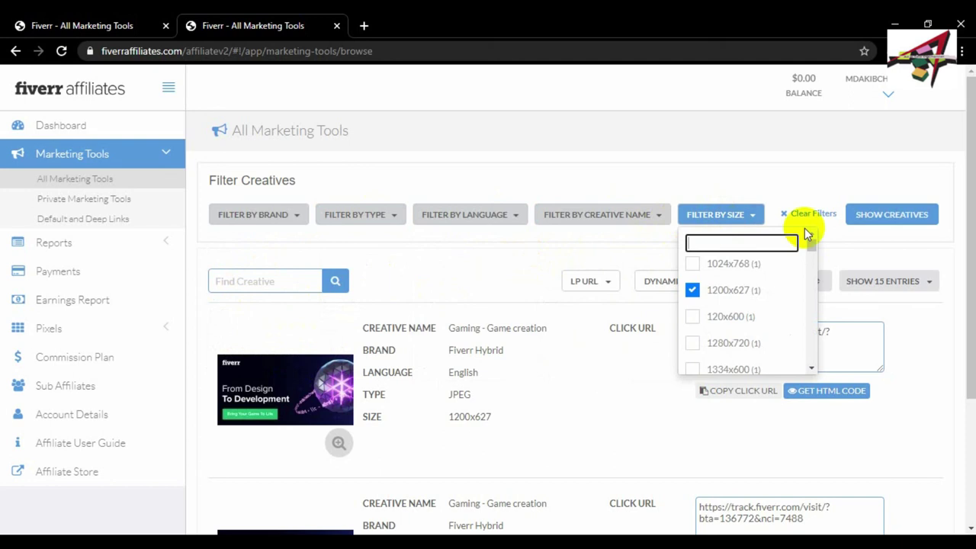
pyautogui.click(465, 270)
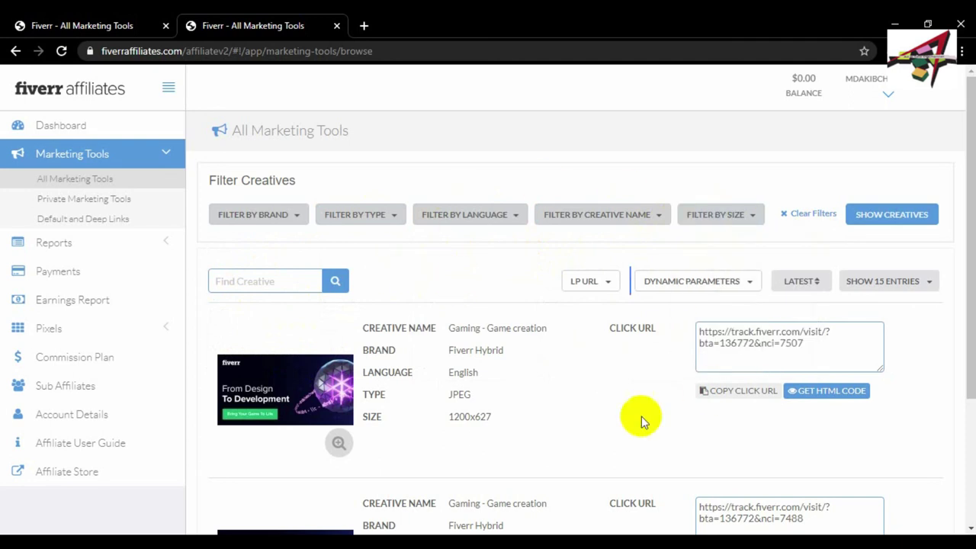